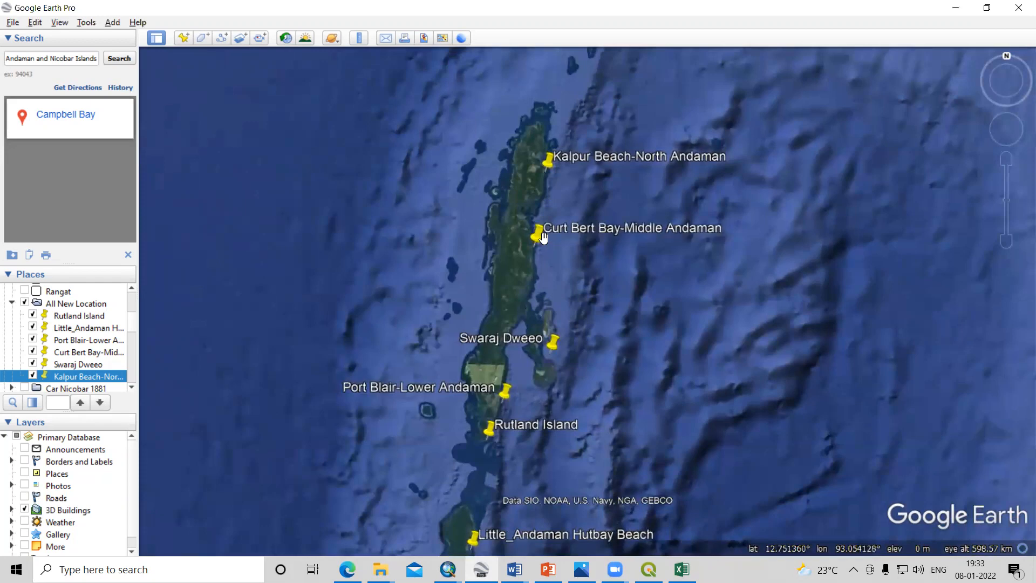
Start a new placemark over the Andaman Islands and turn on the Places and Borders and Labels layers.
{"action": "left_click_drag", "start_coordinate": [594, 375], "coordinate": [599, 352]}
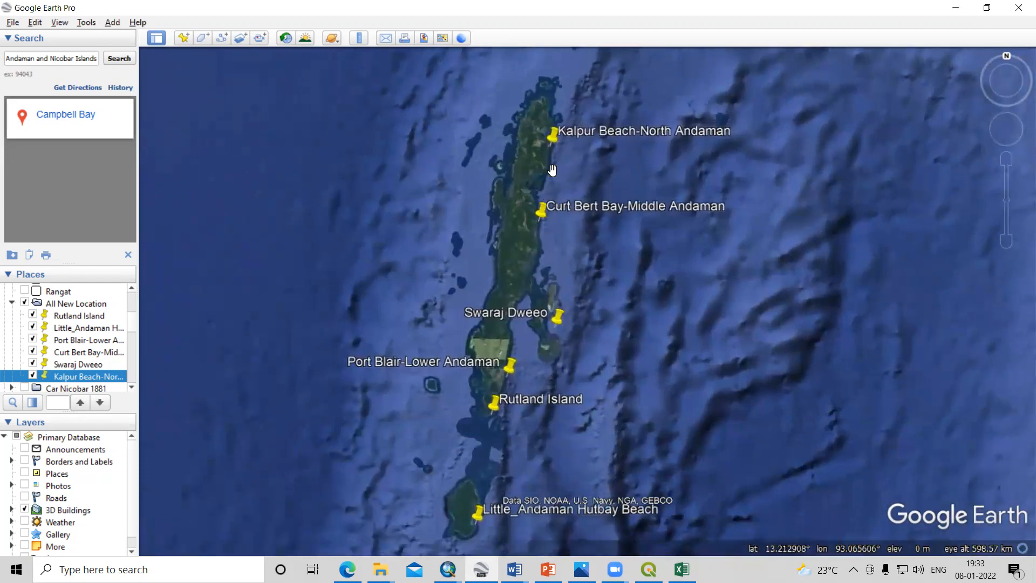
{"action": "double_click", "coordinate": [496, 420]}
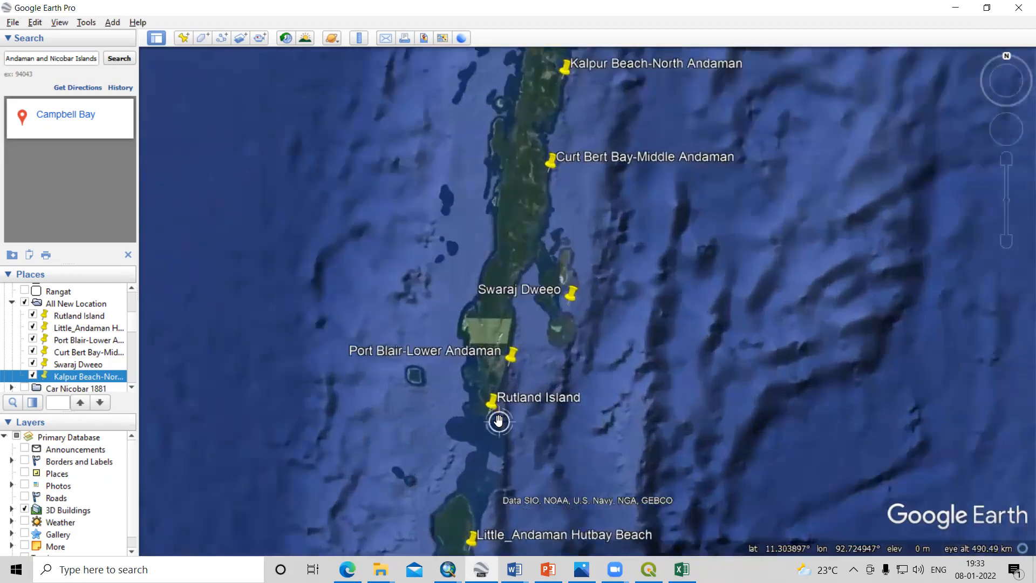
{"action": "left_click_drag", "start_coordinate": [488, 404], "coordinate": [534, 411]}
{"action": "scroll", "coordinate": [534, 411], "scroll_direction": "down", "scroll_amount": 3}
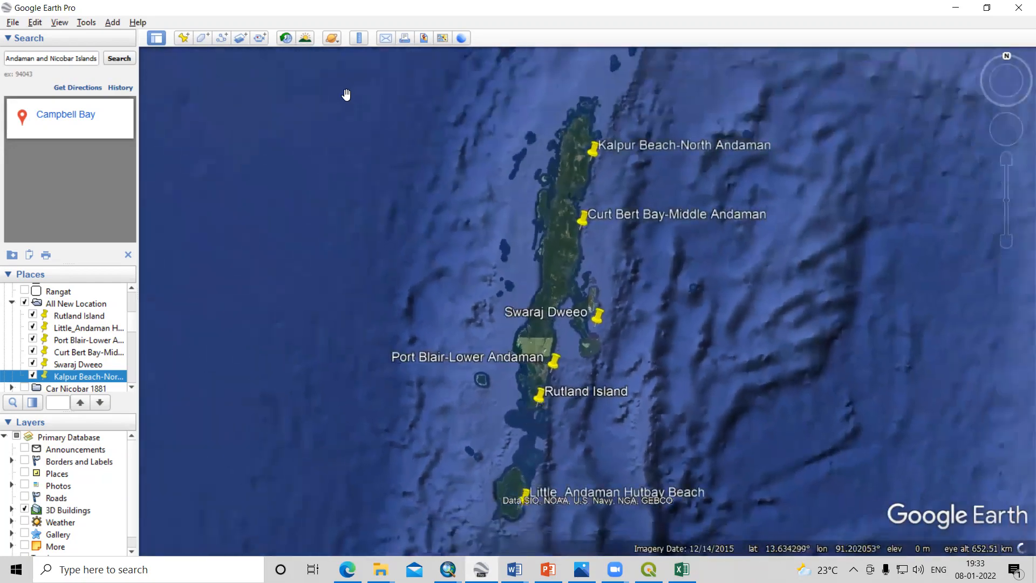
{"action": "left_click", "coordinate": [184, 39]}
{"action": "scroll", "coordinate": [561, 301], "scroll_direction": "up", "scroll_amount": 2}
{"action": "scroll", "coordinate": [561, 301], "scroll_direction": "up", "scroll_amount": 2}
{"action": "left_click_drag", "start_coordinate": [555, 377], "coordinate": [795, 231]}
{"action": "scroll", "coordinate": [866, 210], "scroll_direction": "up", "scroll_amount": 3}
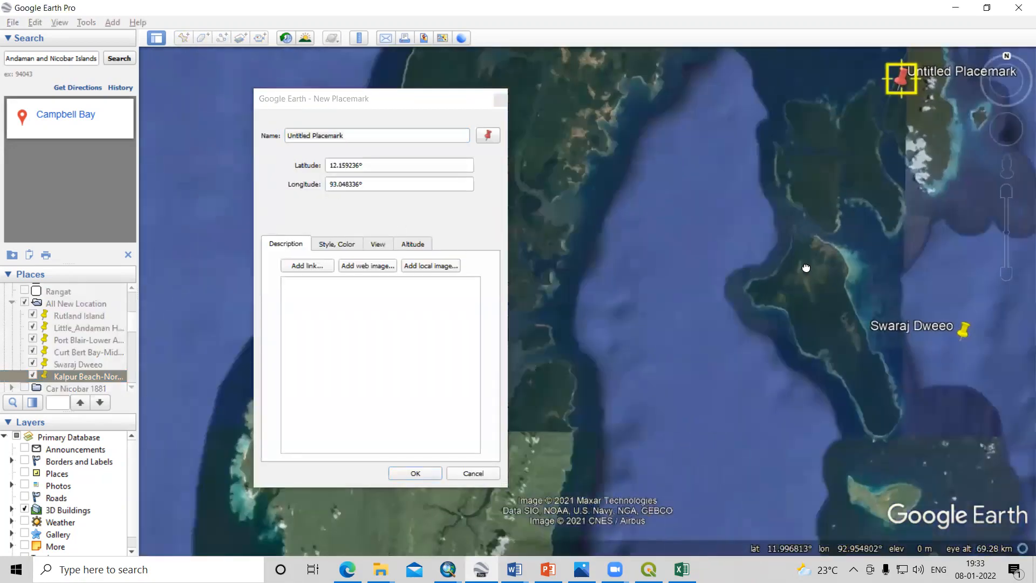
{"action": "left_click_drag", "start_coordinate": [806, 269], "coordinate": [837, 204]}
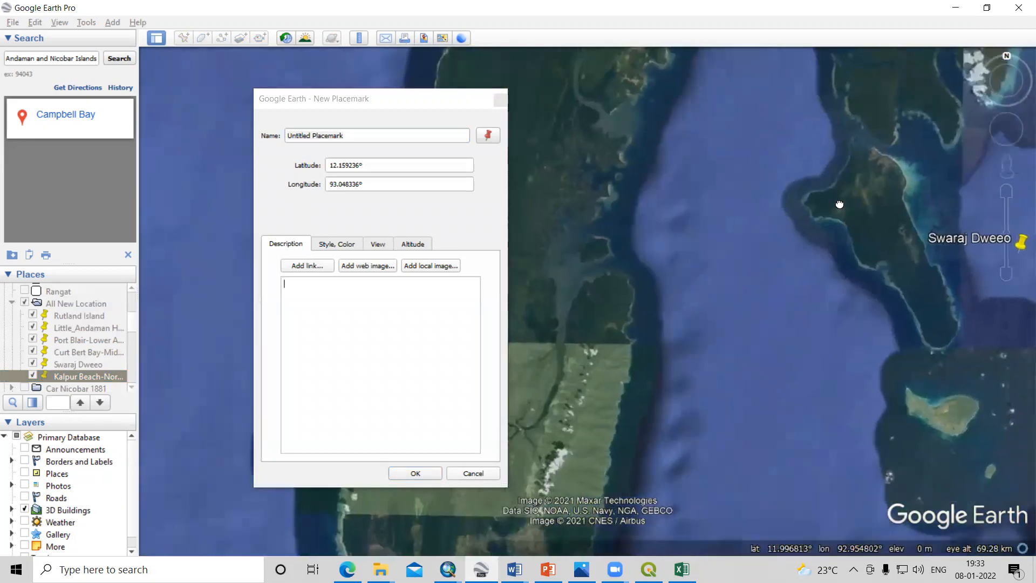
{"action": "scroll", "coordinate": [601, 280], "scroll_direction": "down", "scroll_amount": 3}
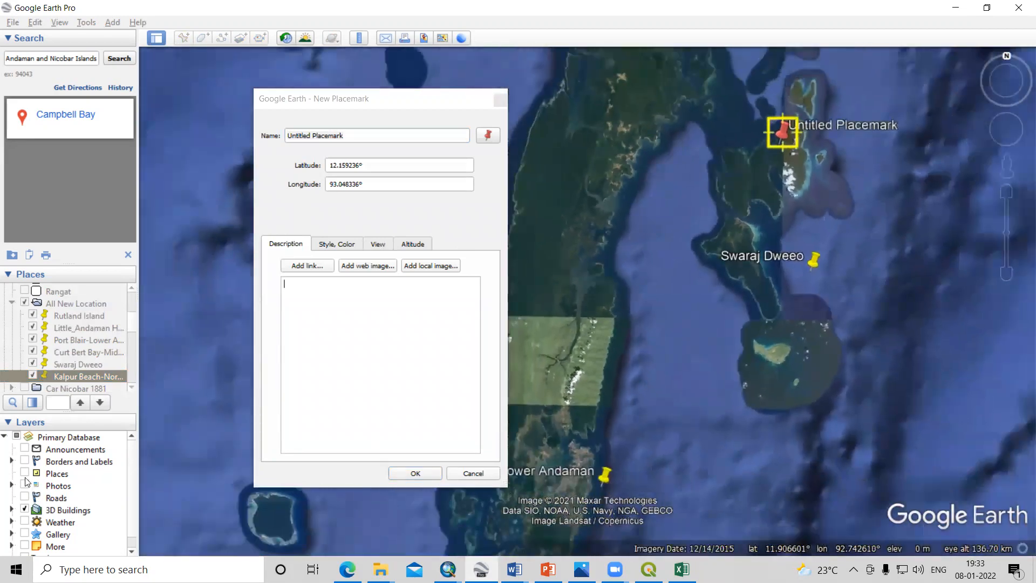
{"action": "left_click", "coordinate": [24, 474]}
{"action": "left_click", "coordinate": [25, 463]}
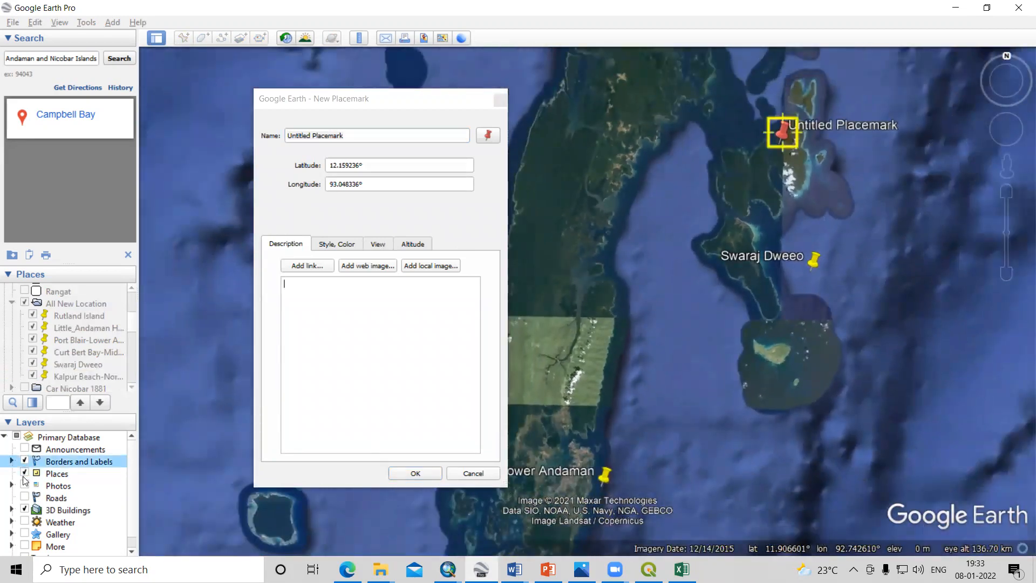
Move the new placemark onto the Port Blair city area, at about latitude 11.664415° and longitude 92.734289°.
{"action": "mouse_move", "coordinate": [632, 317]}
{"action": "left_mouse_down"}
{"action": "mouse_move", "coordinate": [715, 177]}
{"action": "mouse_move", "coordinate": [663, 439]}
{"action": "left_mouse_up"}
{"action": "mouse_move", "coordinate": [654, 330]}
{"action": "left_mouse_down"}
{"action": "mouse_move", "coordinate": [650, 381]}
{"action": "mouse_move", "coordinate": [669, 358]}
{"action": "left_mouse_up"}
{"action": "left_click_drag", "start_coordinate": [629, 469], "coordinate": [689, 393]}
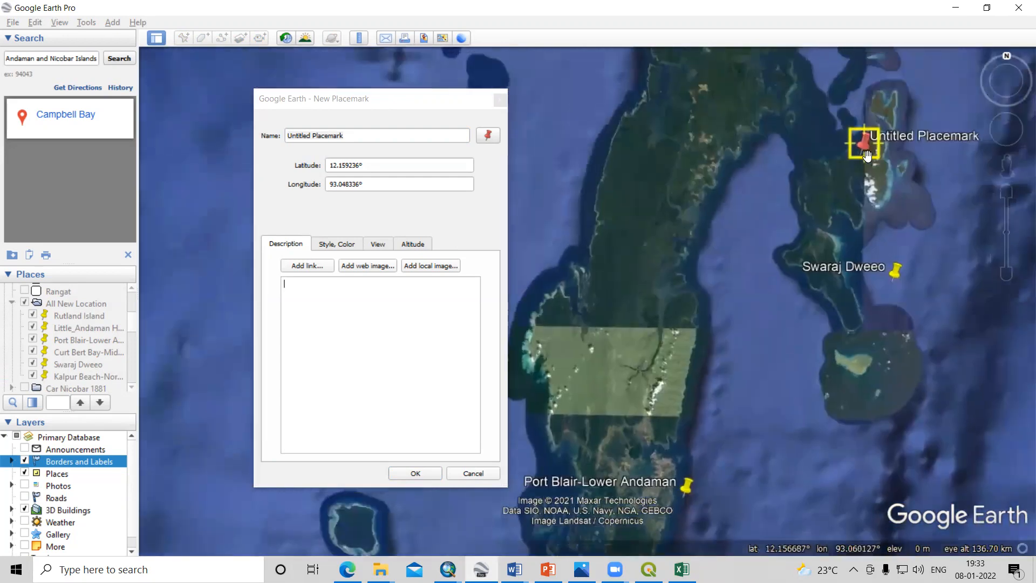
{"action": "left_click_drag", "start_coordinate": [864, 143], "coordinate": [699, 174]}
{"action": "left_click_drag", "start_coordinate": [671, 135], "coordinate": [674, 256]}
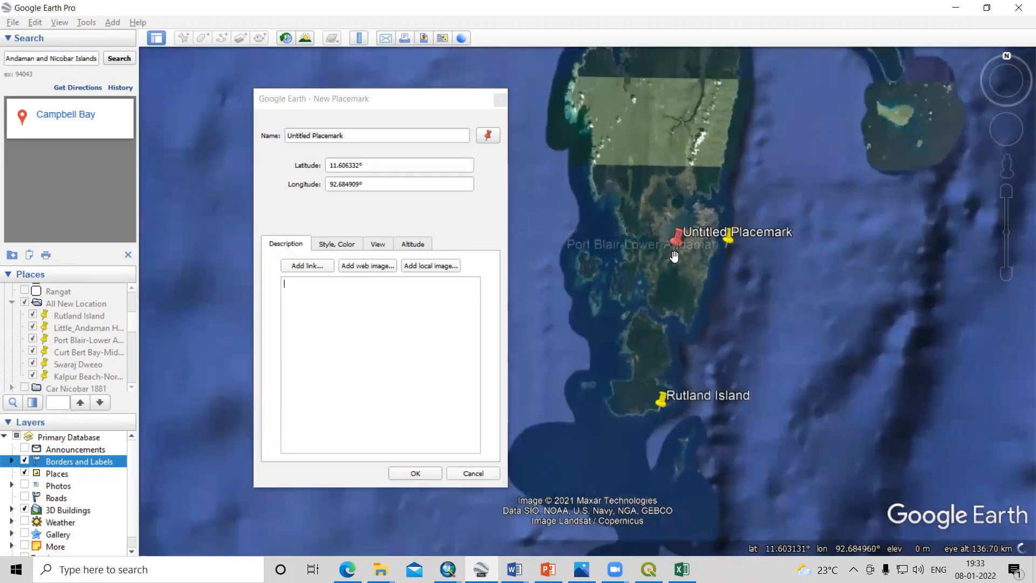
{"action": "scroll", "coordinate": [674, 256], "scroll_direction": "up", "scroll_amount": 5}
{"action": "left_click_drag", "start_coordinate": [668, 198], "coordinate": [791, 215]}
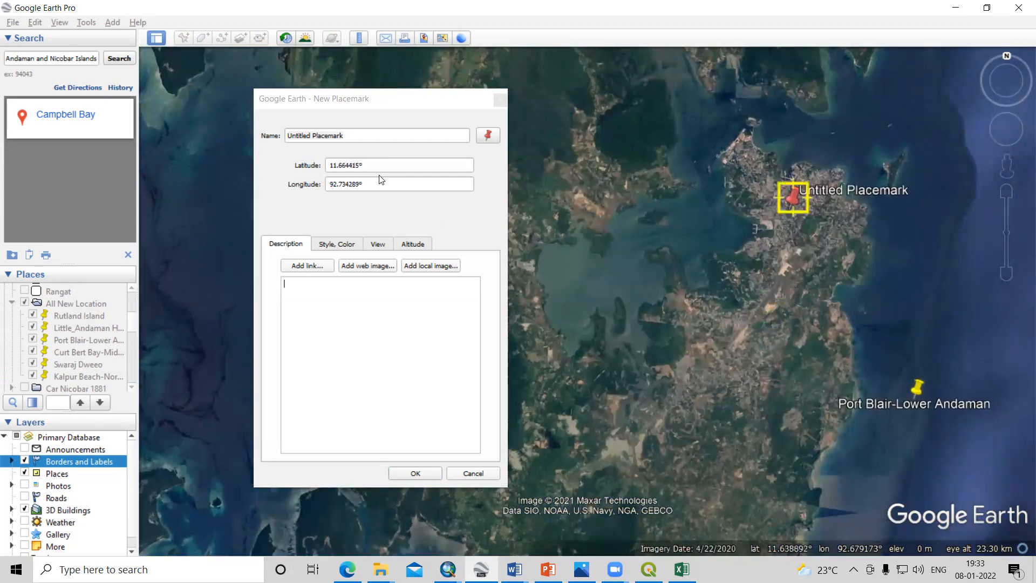
Name the new placemark "Port Blair".
{"action": "left_click", "coordinate": [363, 136]}
{"action": "key", "text": "ctrl+a"}
{"action": "key", "text": "BackSpace"}
{"action": "key", "text": "Tab"}
{"action": "type", "text": "Por"}
{"action": "key", "text": "Tab"}
{"action": "key", "text": "Tab"}
{"action": "key", "text": "Tab"}
{"action": "type", "text": "lai"}
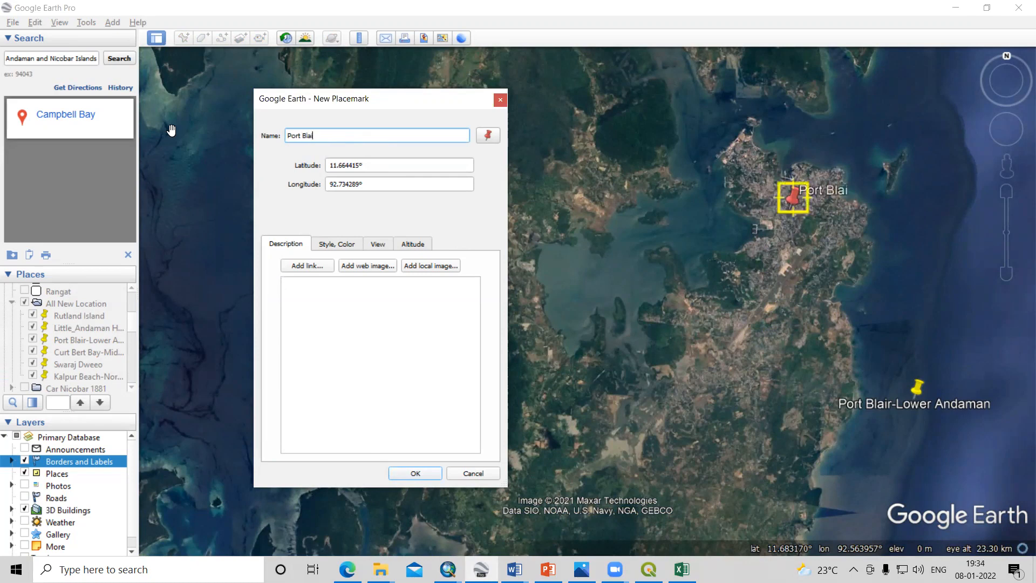
{"action": "type", "text": "r"}
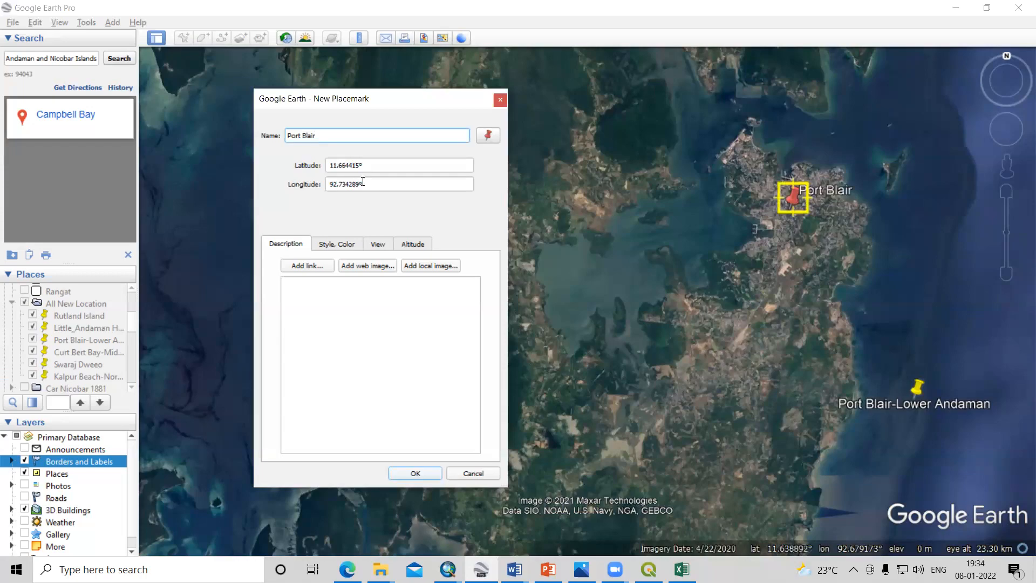
Copy the placemark name "Port Blair" into cell A8 of the coordinate table in Excel.
{"action": "key", "text": "shift+Tab"}
{"action": "key", "text": "ctrl+c"}
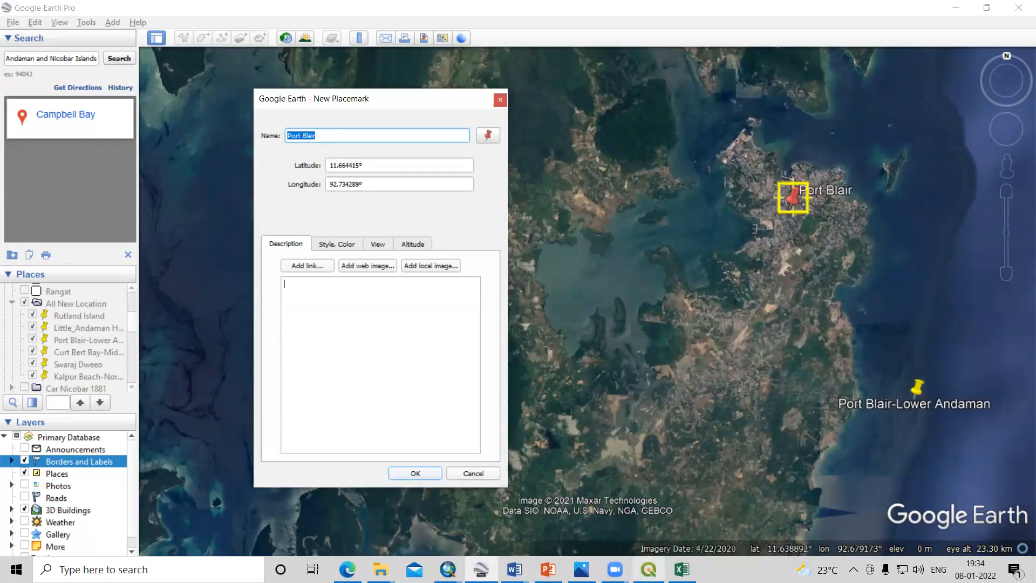
{"action": "left_click", "coordinate": [681, 570]}
{"action": "key", "text": "ctrl+v"}
{"action": "key", "text": "alt+Tab"}
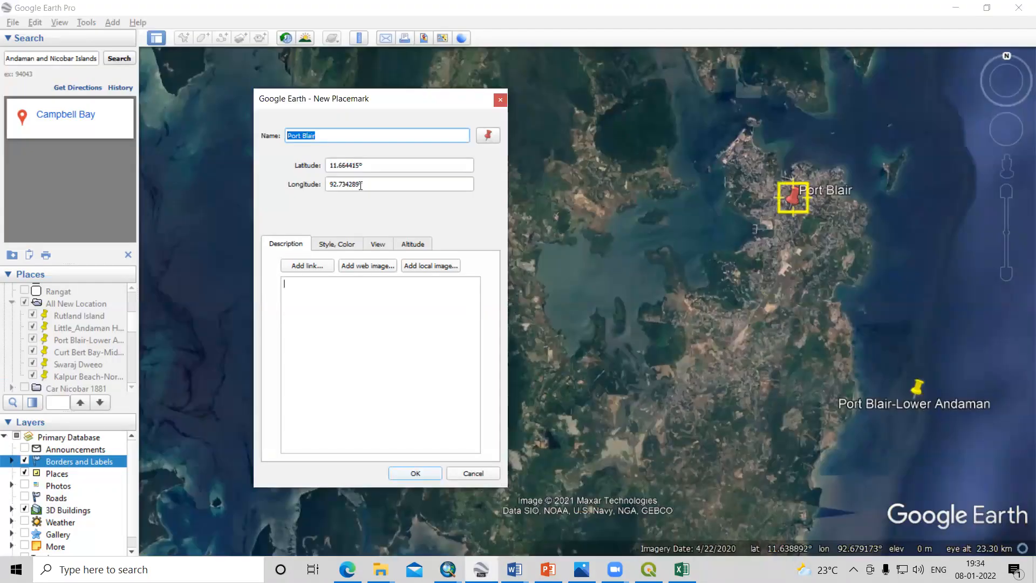
Copy the placemark's longitude 92.734289 from Google Earth Pro into cell B8 of the Excel table.
{"action": "left_click_drag", "start_coordinate": [360, 185], "coordinate": [298, 187]}
{"action": "key", "text": "ctrl+c"}
{"action": "key", "text": "alt+Tab"}
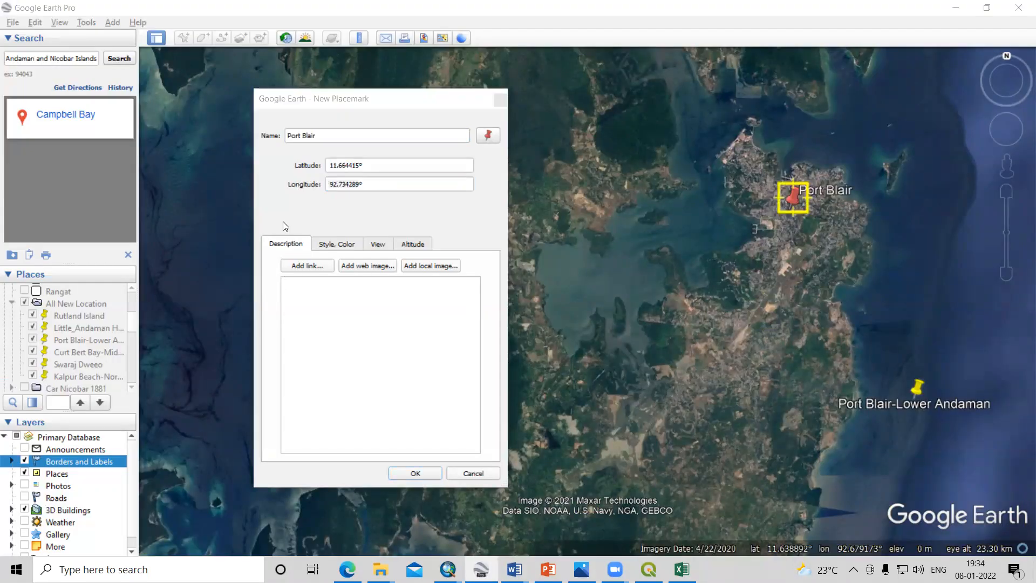
{"action": "left_click", "coordinate": [157, 240]}
{"action": "key", "text": "ctrl+v"}
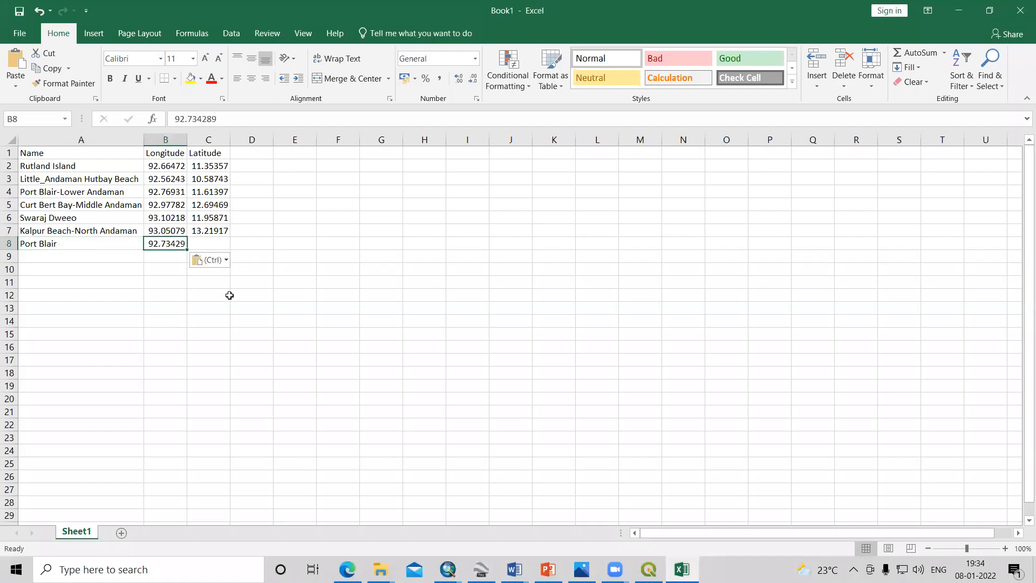
Copy the placemark's latitude 11.664415 from Google Earth Pro into cell C8 of the Excel table.
{"action": "key", "text": "alt+Tab"}
{"action": "left_click_drag", "start_coordinate": [361, 165], "coordinate": [270, 165]}
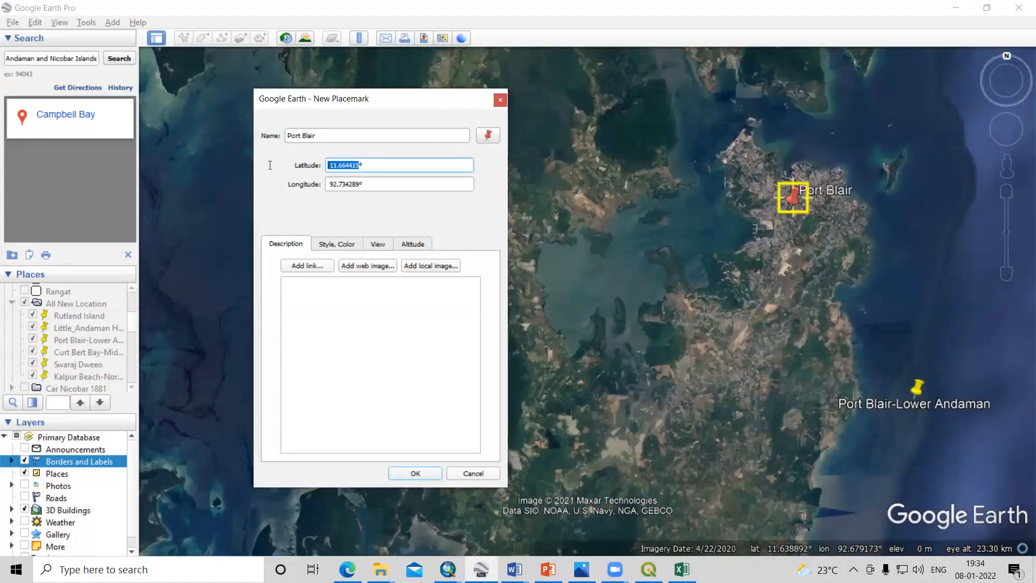
{"action": "key", "text": "ctrl+c"}
{"action": "key", "text": "alt+Tab"}
{"action": "left_click", "coordinate": [212, 244]}
{"action": "key", "text": "ctrl+v"}
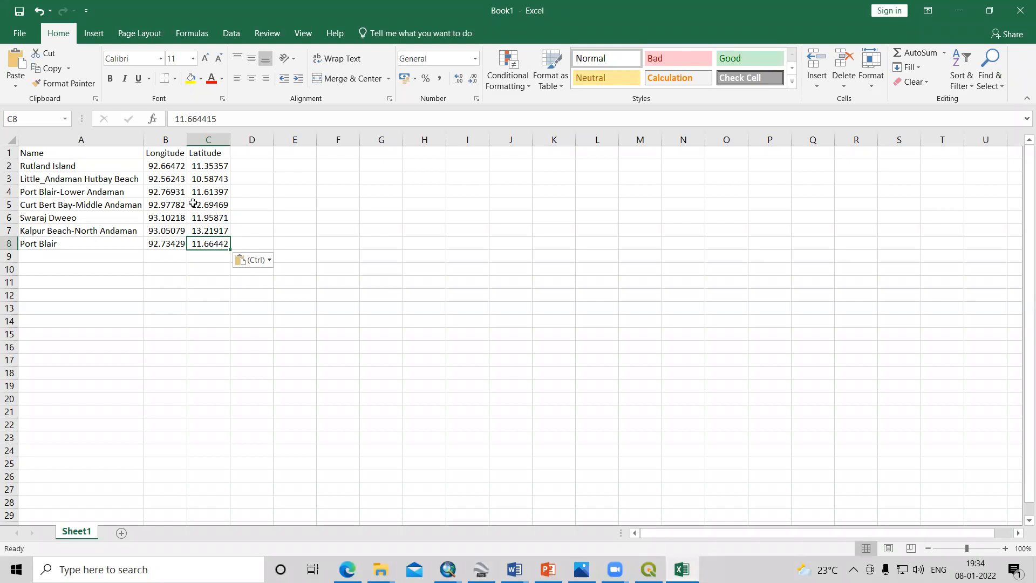
Switch back to Google Earth Pro and save the Port Blair placemark.
{"action": "key", "text": "alt+Tab"}
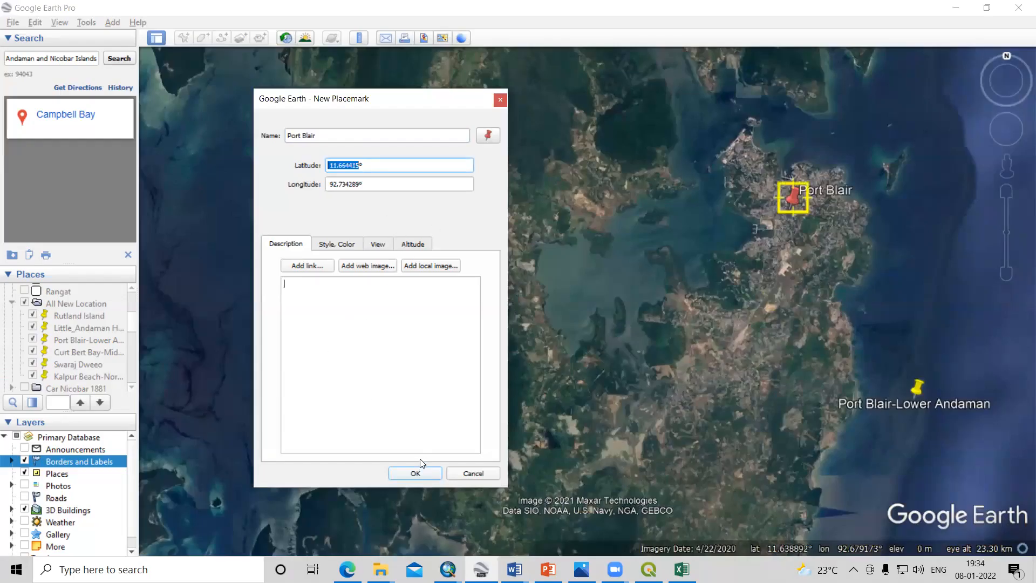
{"action": "left_click", "coordinate": [415, 472]}
{"action": "scroll", "coordinate": [763, 344], "scroll_direction": "down", "scroll_amount": 5}
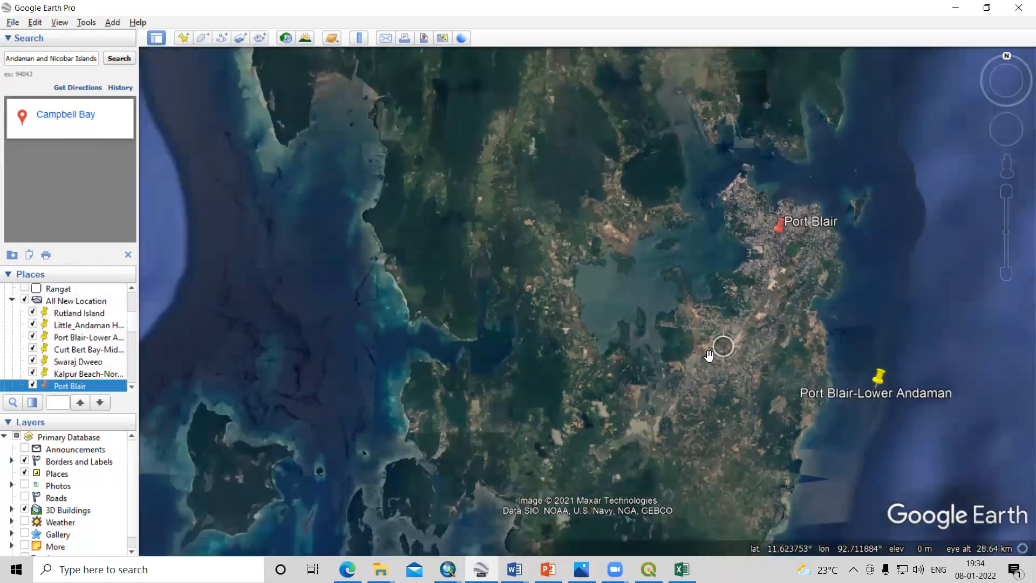
{"action": "scroll", "coordinate": [695, 356], "scroll_direction": "down", "scroll_amount": 5}
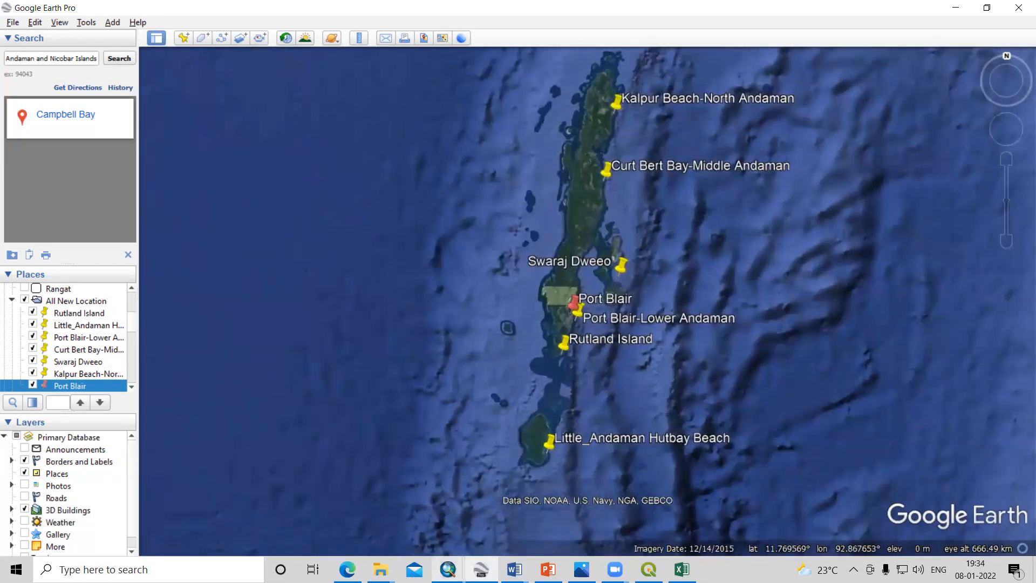
Open a new ArcMap window with a blank map, dismissing the Getting Started dialog.
{"action": "mouse_move", "coordinate": [447, 569]}
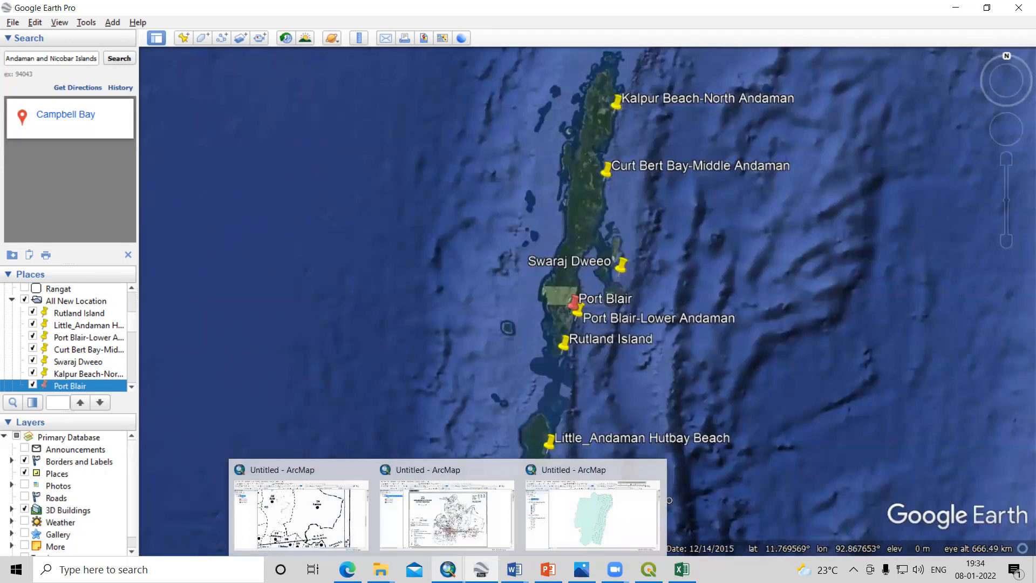
{"action": "right_click", "coordinate": [447, 570]}
{"action": "left_click", "coordinate": [459, 499]}
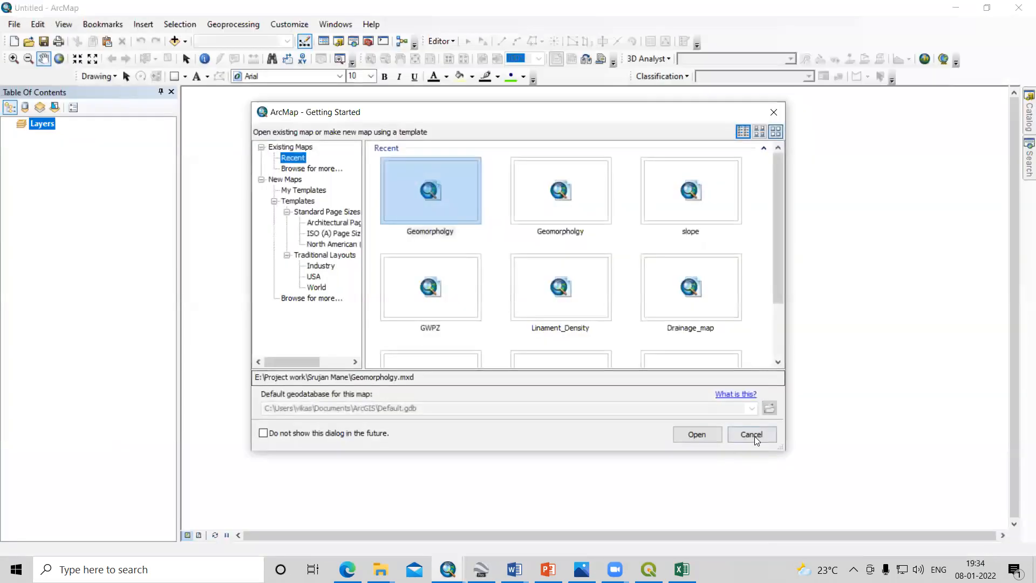
{"action": "left_click", "coordinate": [753, 435]}
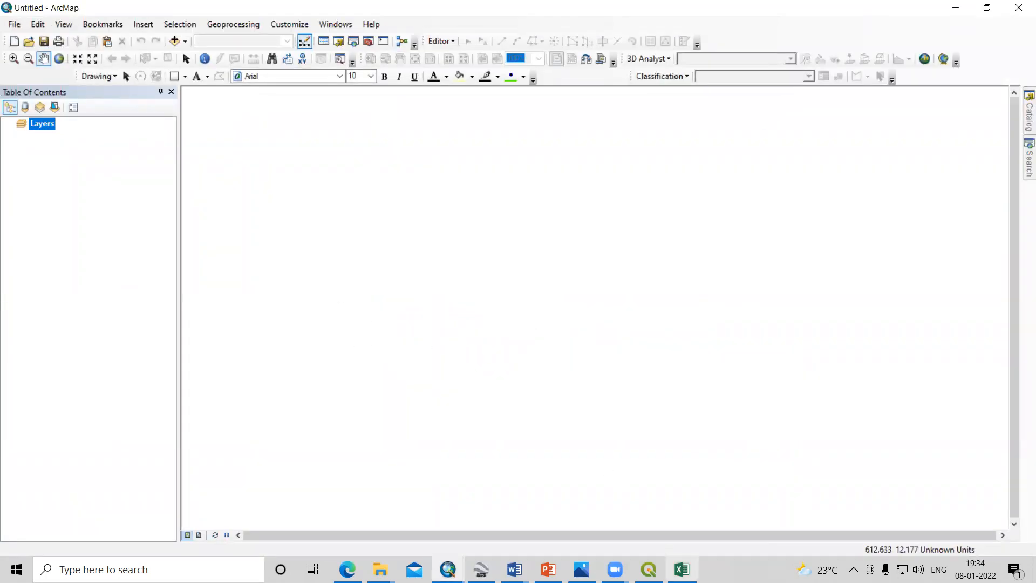
Switch to Excel and start saving the coordinate workbook as a new file on Local Disk (E:).
{"action": "left_click", "coordinate": [684, 522]}
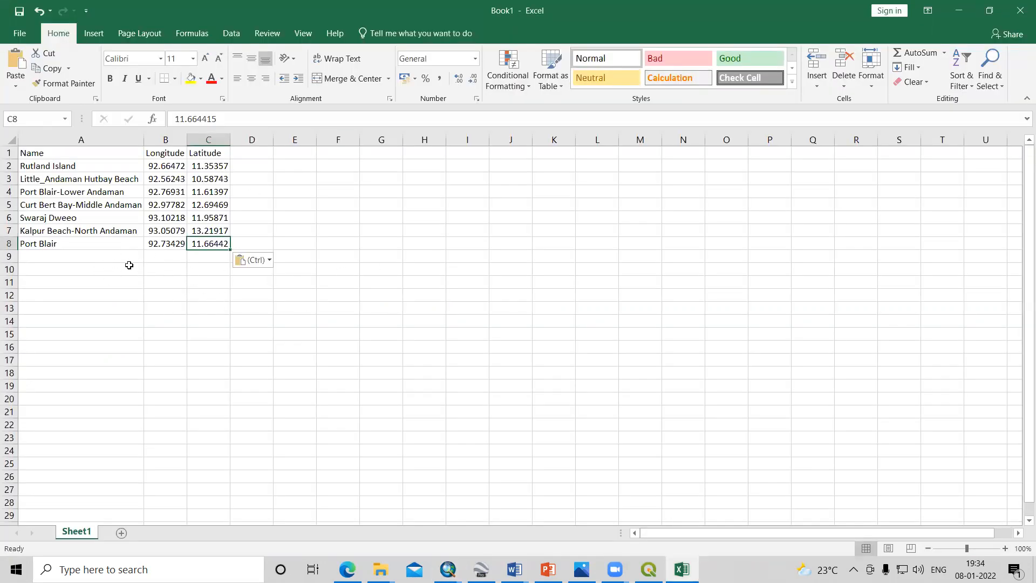
{"action": "left_click", "coordinate": [68, 169]}
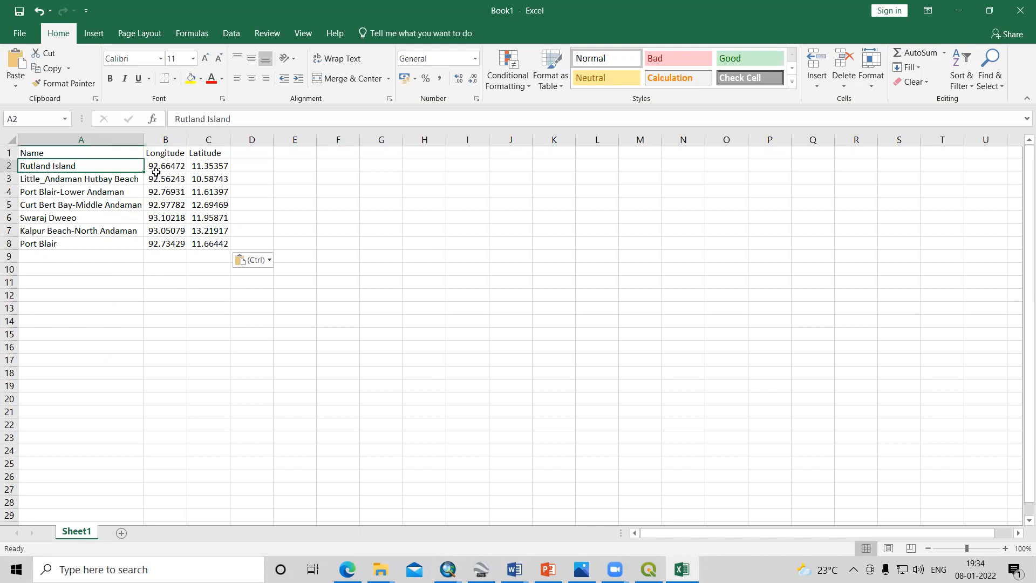
{"action": "left_click", "coordinate": [153, 168]}
{"action": "left_click", "coordinate": [211, 168]}
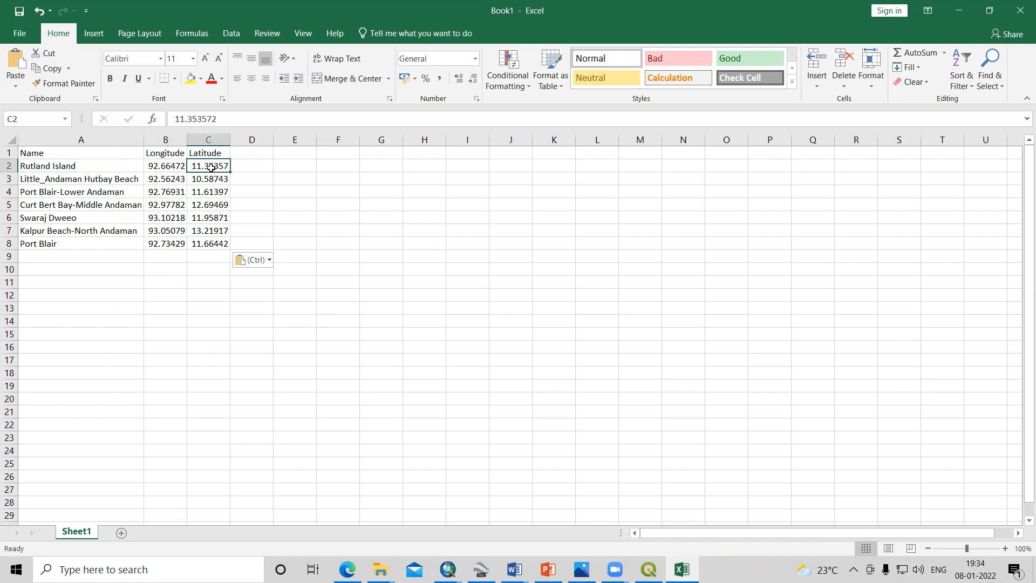
{"action": "left_click", "coordinate": [160, 165]}
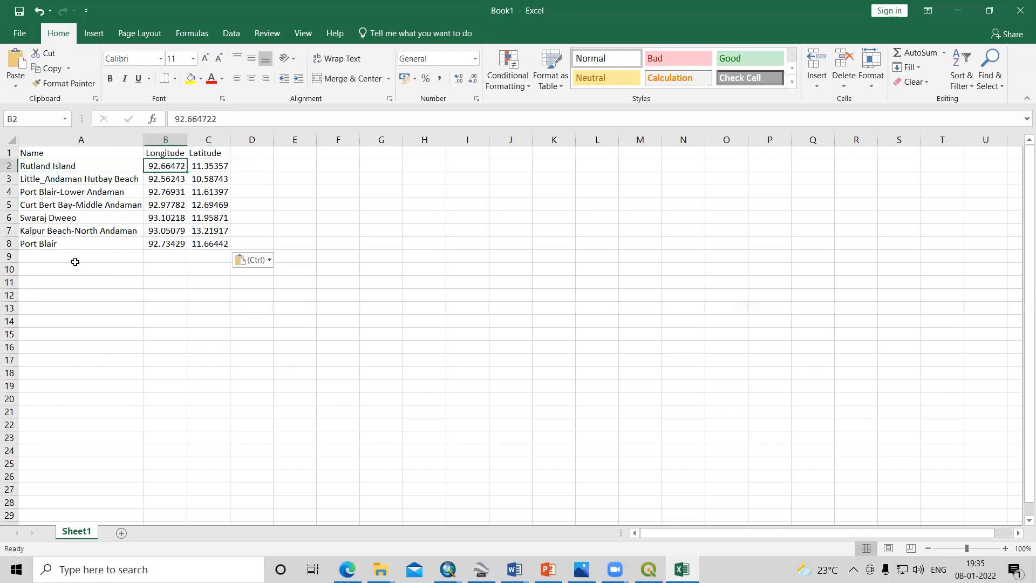
{"action": "left_click", "coordinate": [19, 33]}
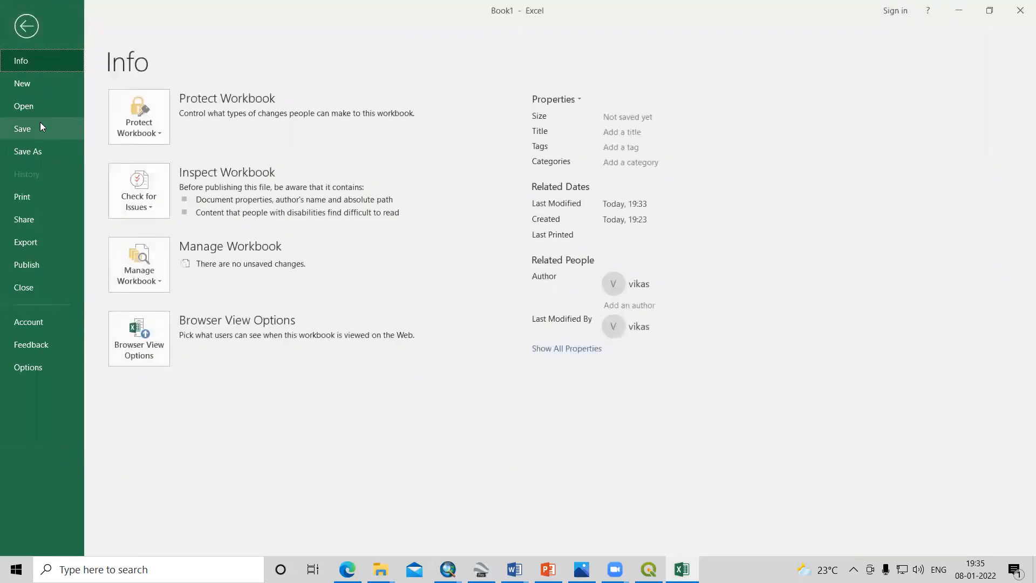
{"action": "left_click", "coordinate": [36, 150]}
{"action": "left_click", "coordinate": [191, 254]}
{"action": "scroll", "coordinate": [81, 172], "scroll_direction": "down", "scroll_amount": 2}
{"action": "left_click", "coordinate": [70, 206]}
{"action": "scroll", "coordinate": [176, 170], "scroll_direction": "down", "scroll_amount": 3}
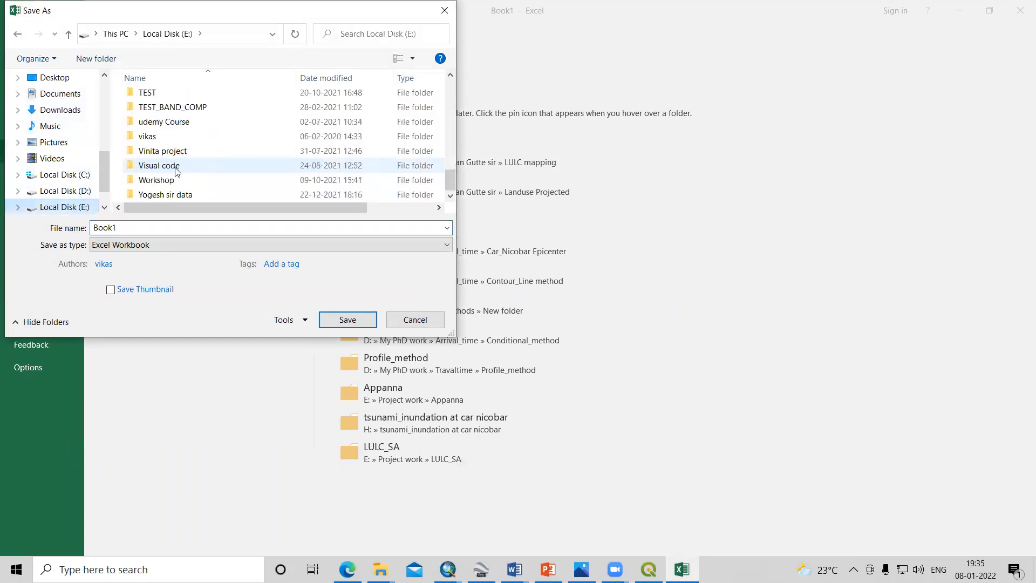
{"action": "scroll", "coordinate": [175, 171], "scroll_direction": "up", "scroll_amount": 10}
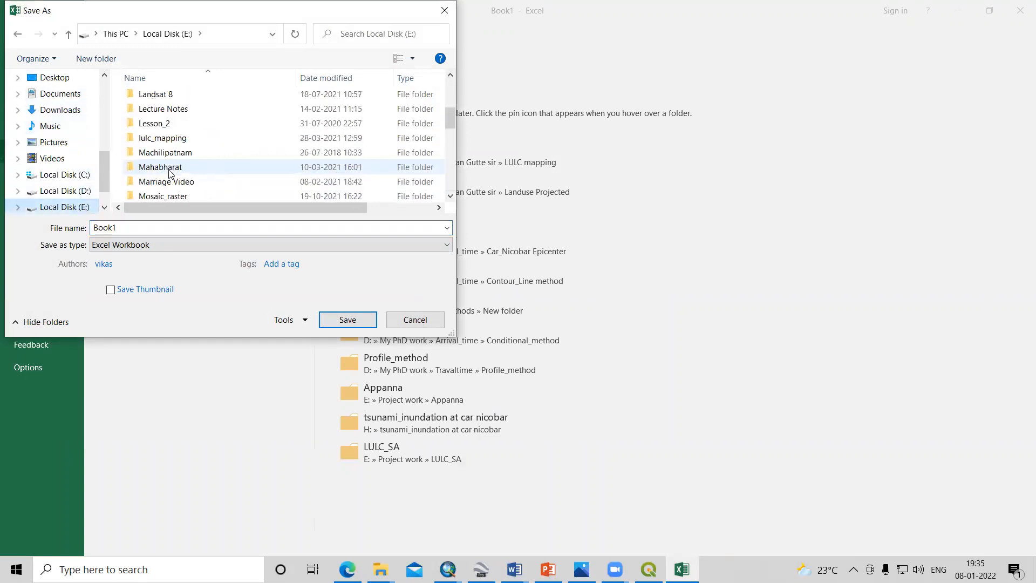
Create a folder named "Google latlong" on Local Disk (E:) and open it as the save location.
{"action": "left_click", "coordinate": [96, 58]}
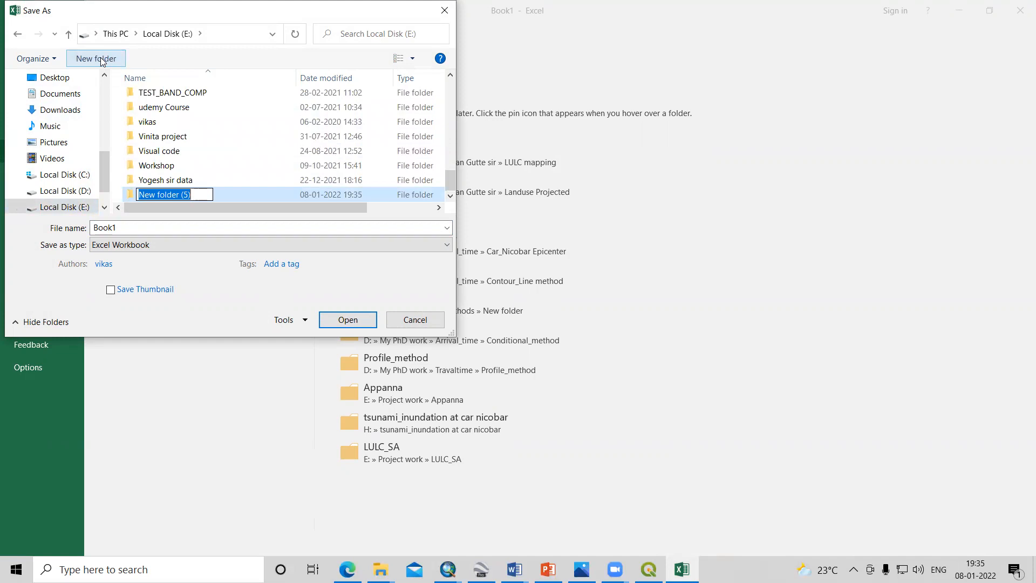
{"action": "type", "text": "Google "}
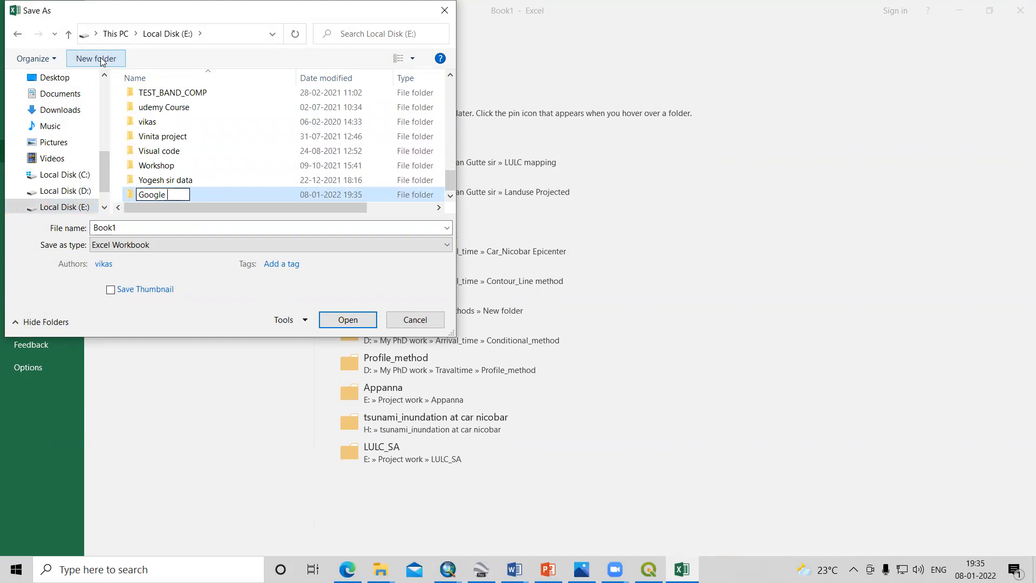
{"action": "type", "text": "latlong"}
{"action": "double_click", "coordinate": [232, 193]}
Name the workbook LatLong and save it in CSV (Comma delimited) format in the Google latlong folder.
{"action": "double_click", "coordinate": [171, 231]}
{"action": "key", "text": "BackSpace"}
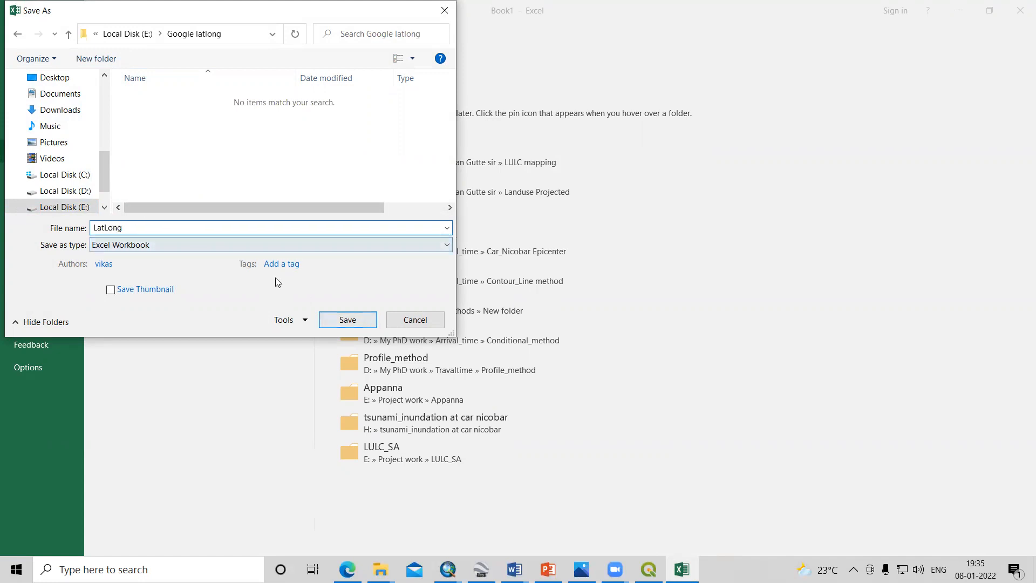
{"action": "left_click", "coordinate": [225, 246]}
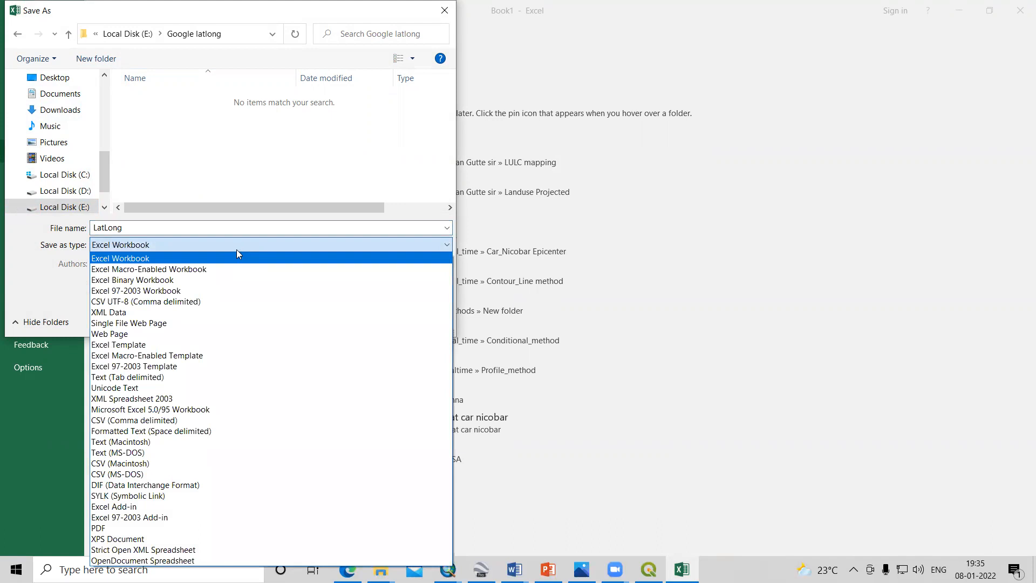
{"action": "left_click", "coordinate": [170, 421]}
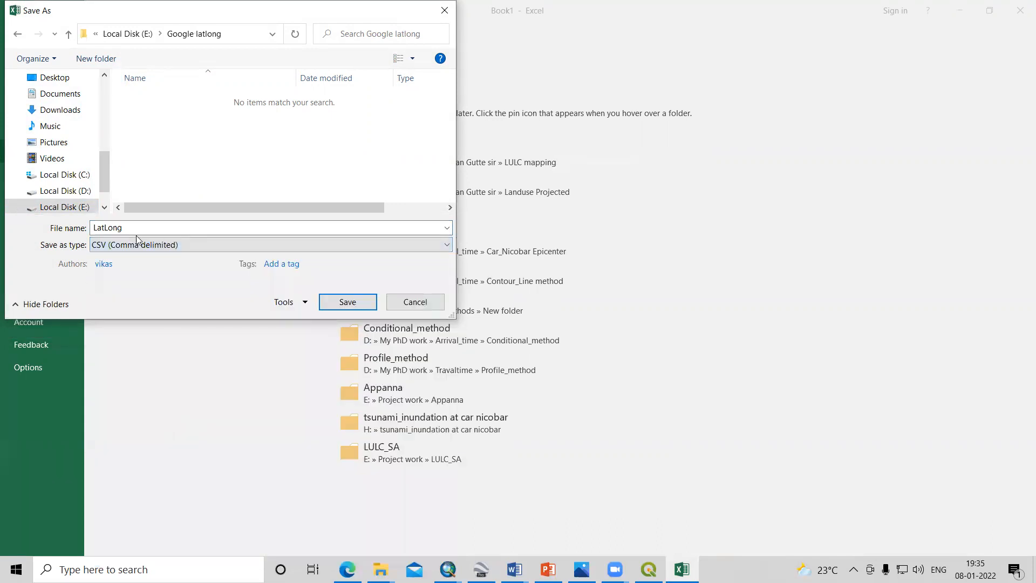
{"action": "left_click", "coordinate": [342, 304]}
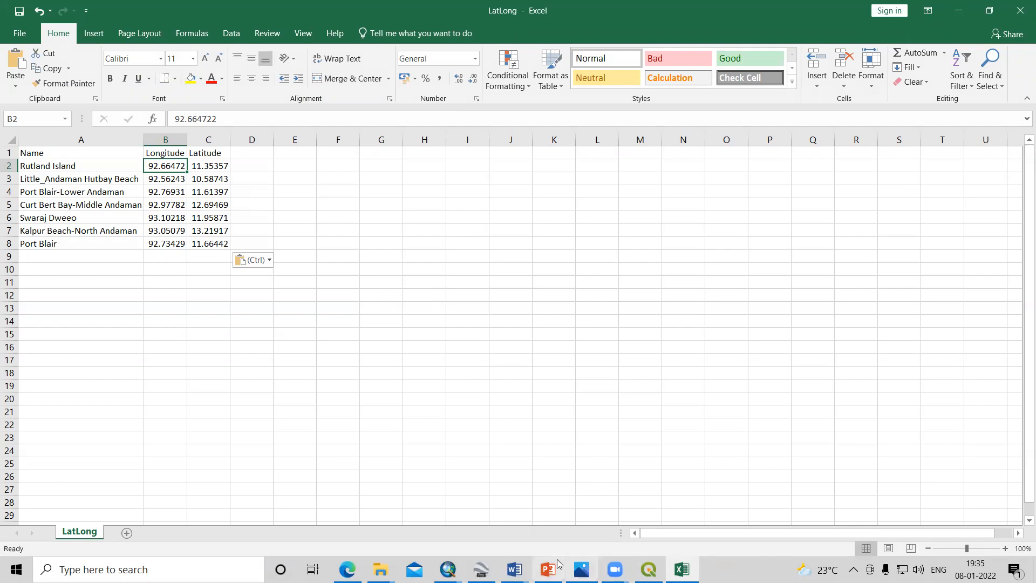
Switch to the blank ArcMap window and start adding XY data to the map.
{"action": "left_click", "coordinate": [448, 569]}
{"action": "left_click", "coordinate": [645, 532]}
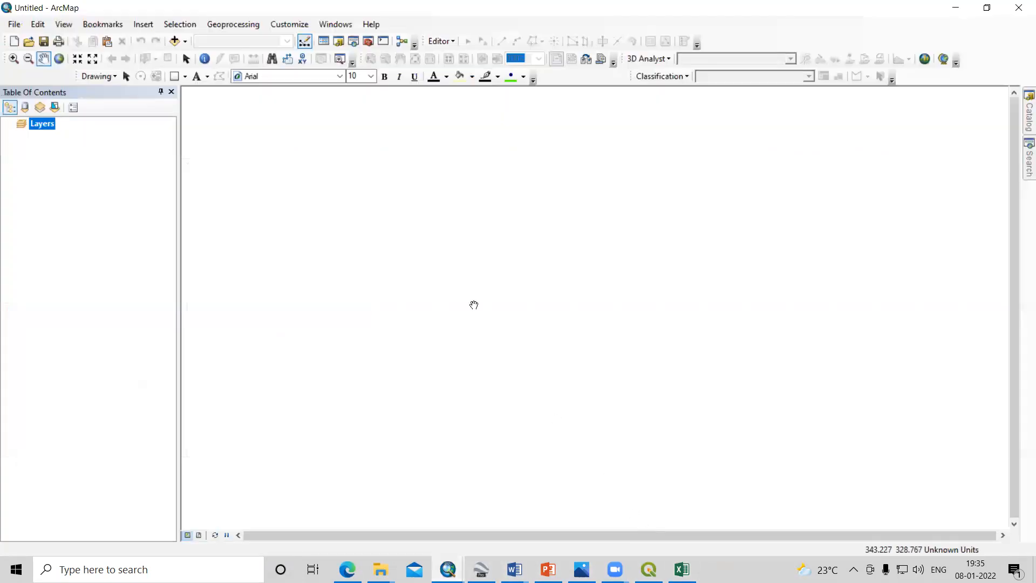
{"action": "left_click", "coordinate": [13, 25]}
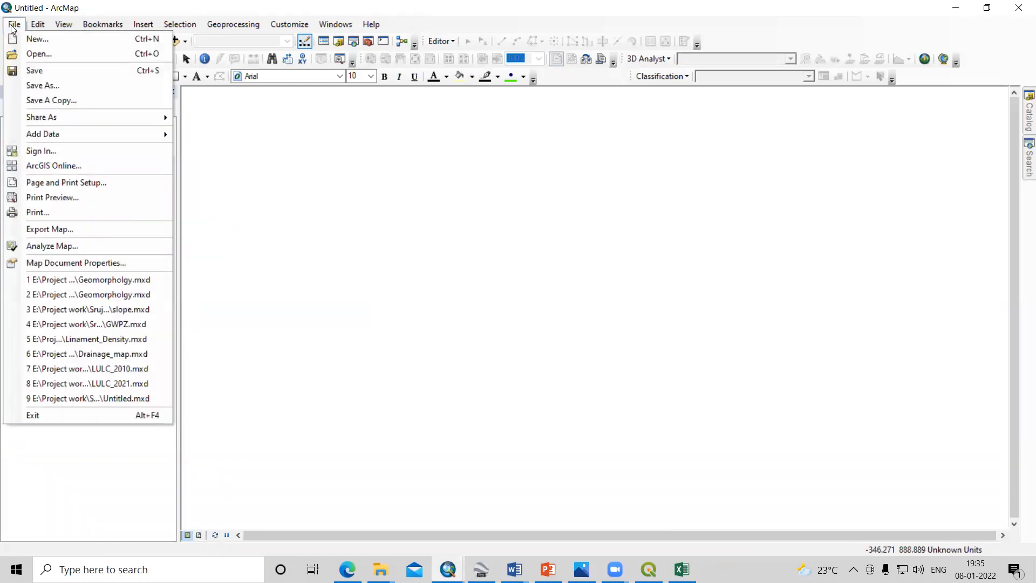
{"action": "mouse_move", "coordinate": [66, 134]}
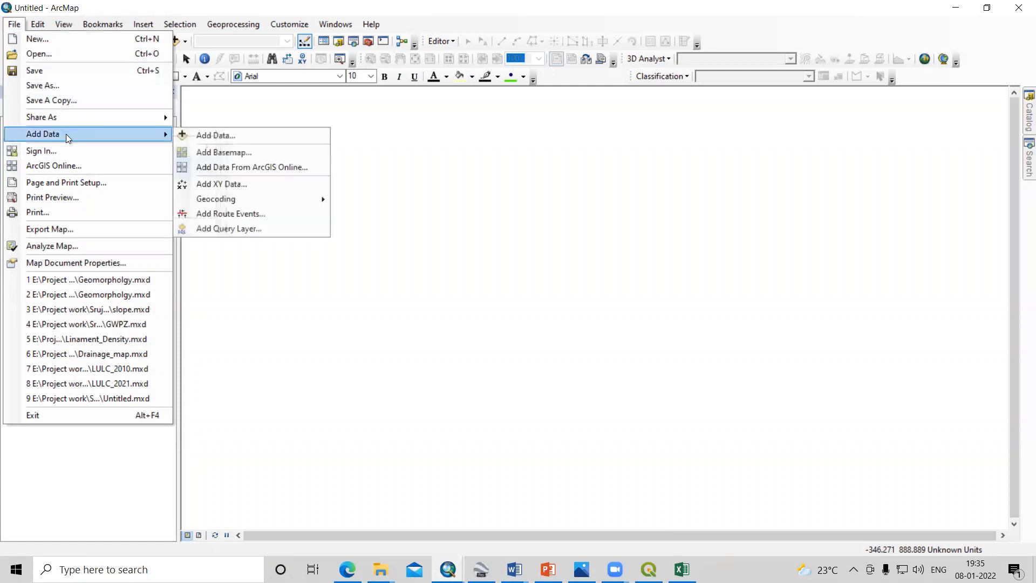
{"action": "left_click", "coordinate": [229, 184]}
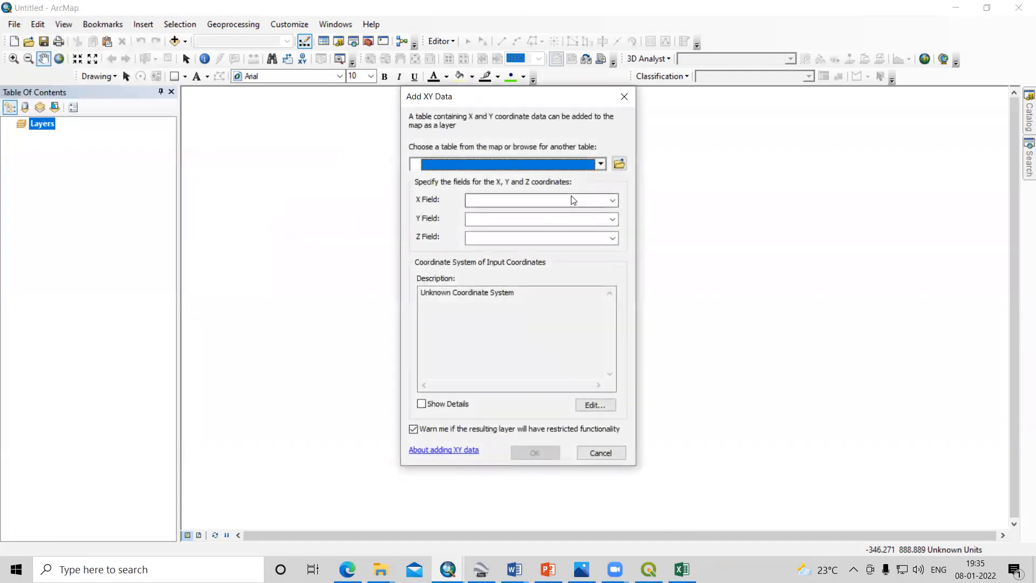
Choose LatLong.csv from the Google latlong folder on E:\ as the XY coordinate table.
{"action": "left_click", "coordinate": [619, 164]}
{"action": "left_click", "coordinate": [519, 197]}
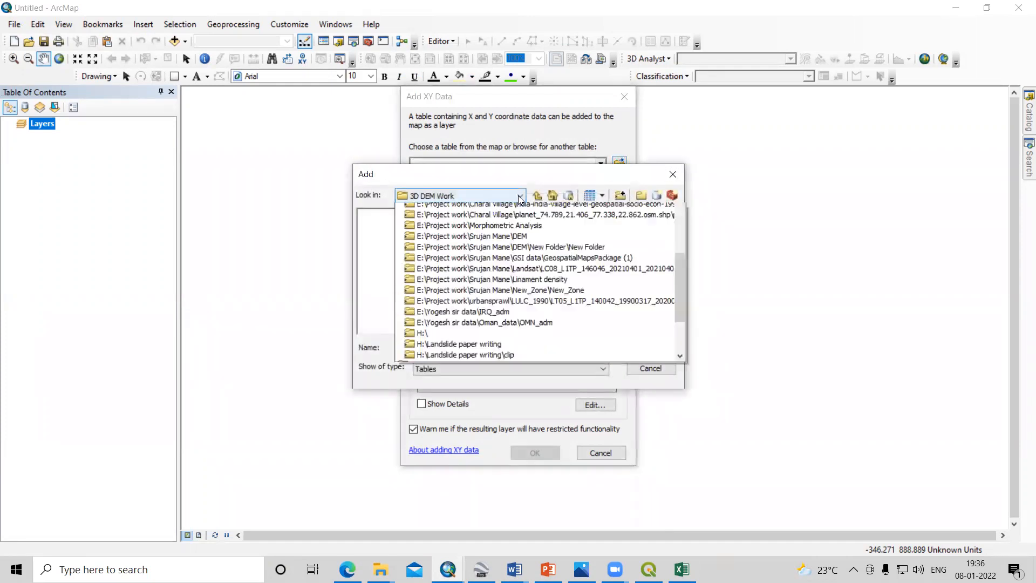
{"action": "scroll", "coordinate": [456, 238], "scroll_direction": "up", "scroll_amount": 10}
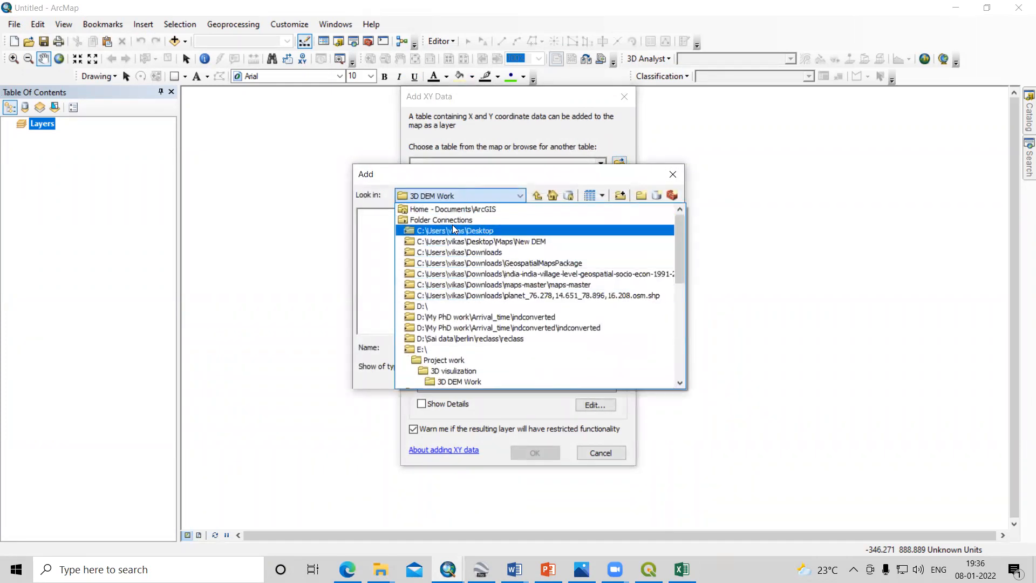
{"action": "left_click", "coordinate": [461, 351]}
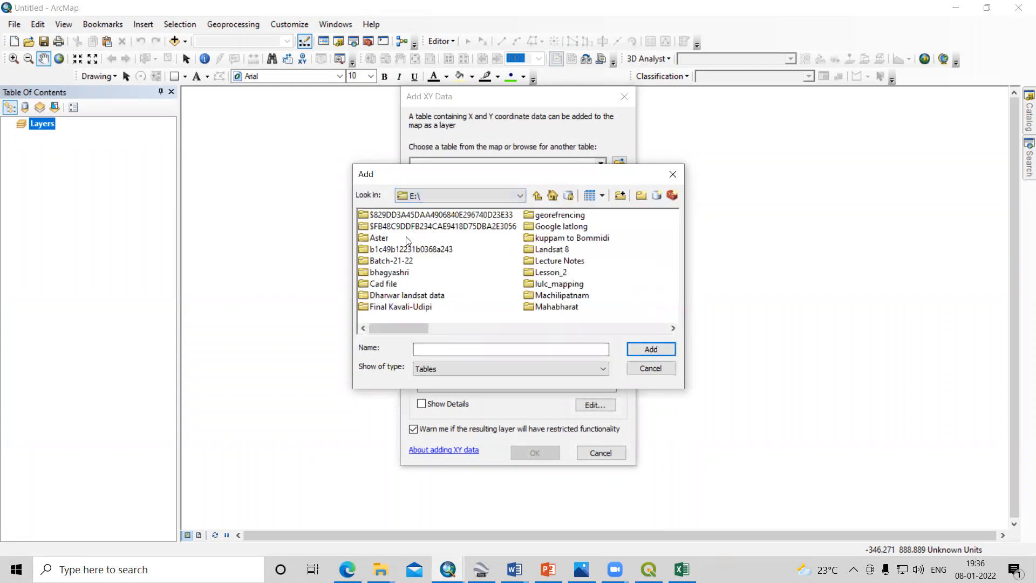
{"action": "left_click", "coordinate": [404, 230]}
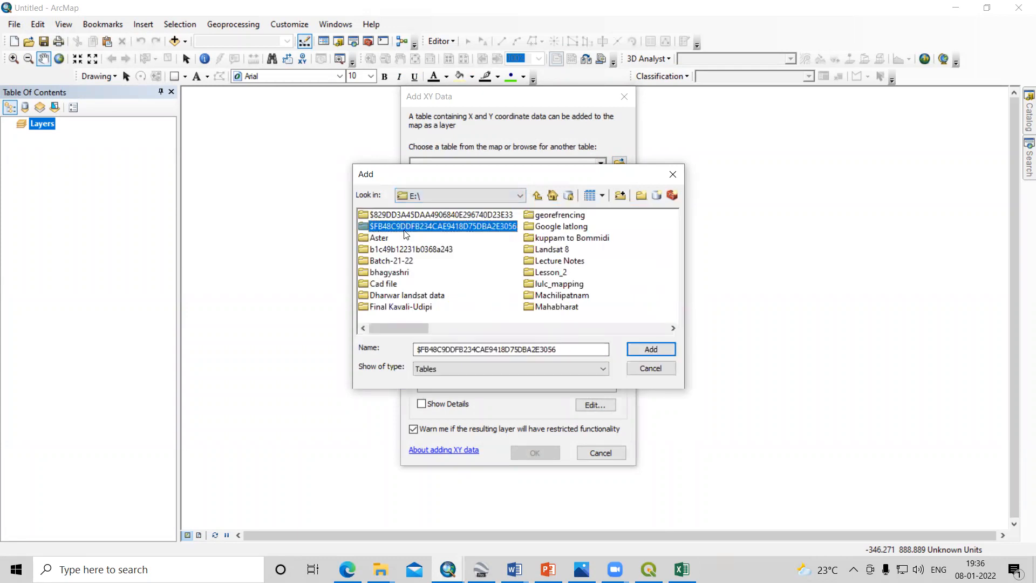
{"action": "key", "text": "g"}
{"action": "double_click", "coordinate": [409, 231]}
{"action": "left_click", "coordinate": [382, 220]}
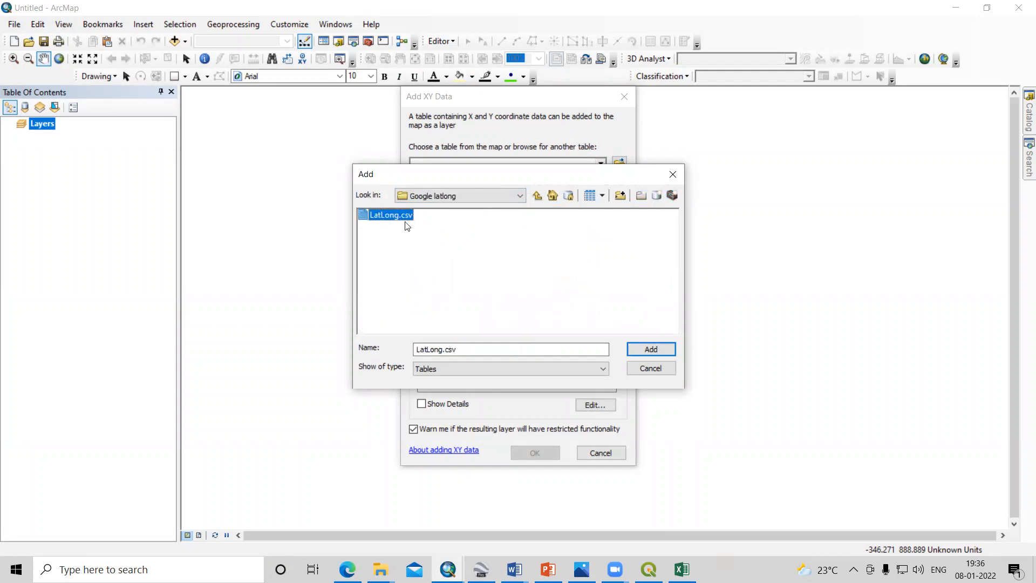
{"action": "left_click", "coordinate": [649, 349]}
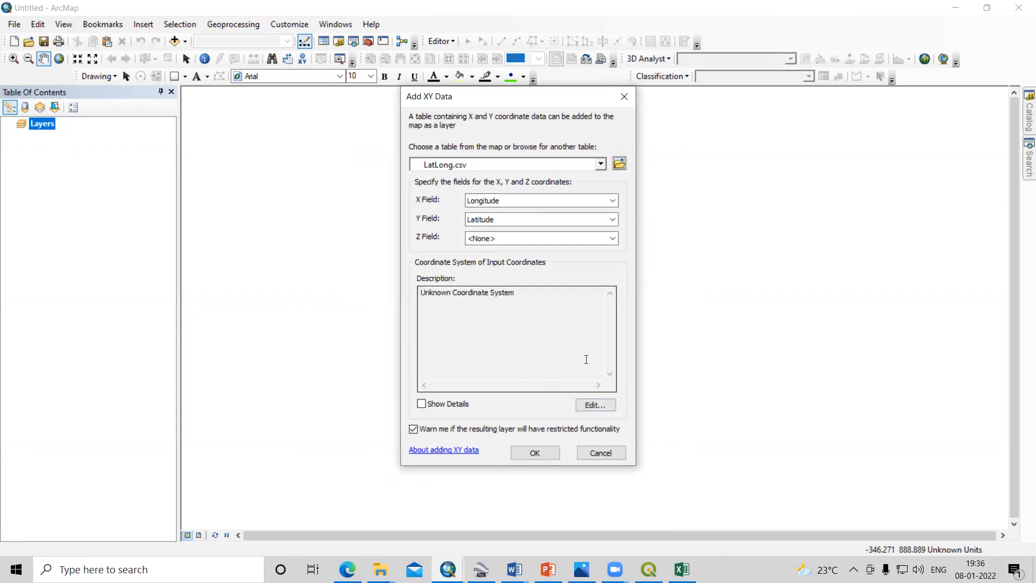
Set the coordinate system of the input coordinates to the geographic system WGS 1984.
{"action": "left_click", "coordinate": [596, 406]}
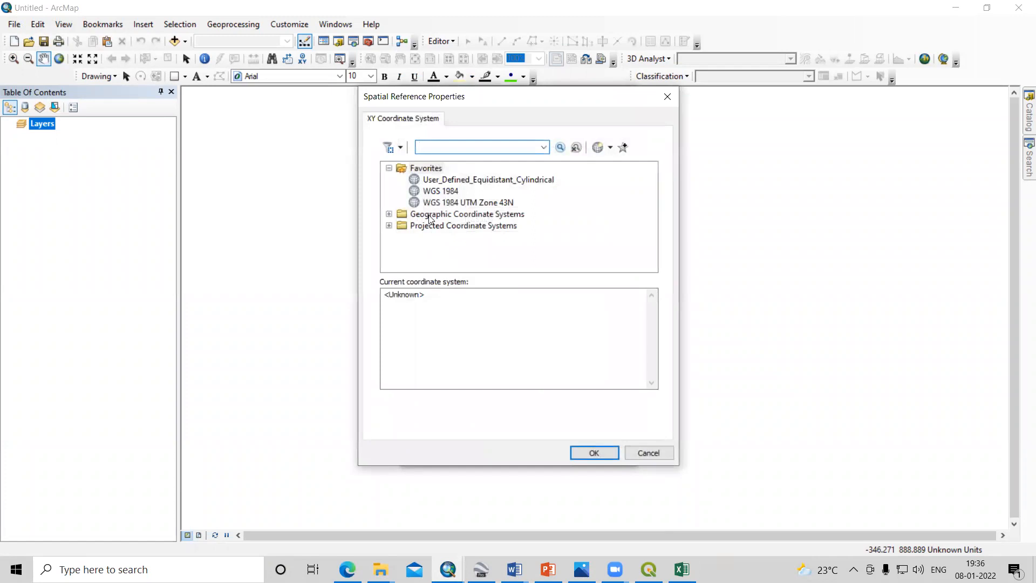
{"action": "double_click", "coordinate": [430, 218]}
{"action": "scroll", "coordinate": [444, 243], "scroll_direction": "down", "scroll_amount": 3}
{"action": "double_click", "coordinate": [435, 249]}
{"action": "scroll", "coordinate": [451, 251], "scroll_direction": "down", "scroll_amount": 10}
{"action": "scroll", "coordinate": [452, 252], "scroll_direction": "up", "scroll_amount": 1}
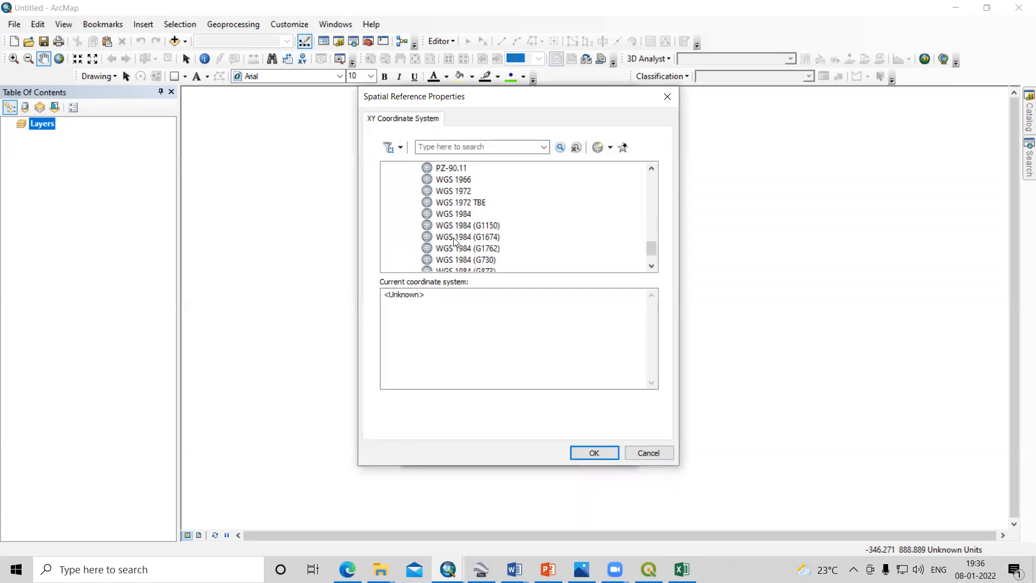
{"action": "left_click", "coordinate": [453, 214]}
{"action": "left_click", "coordinate": [582, 455]}
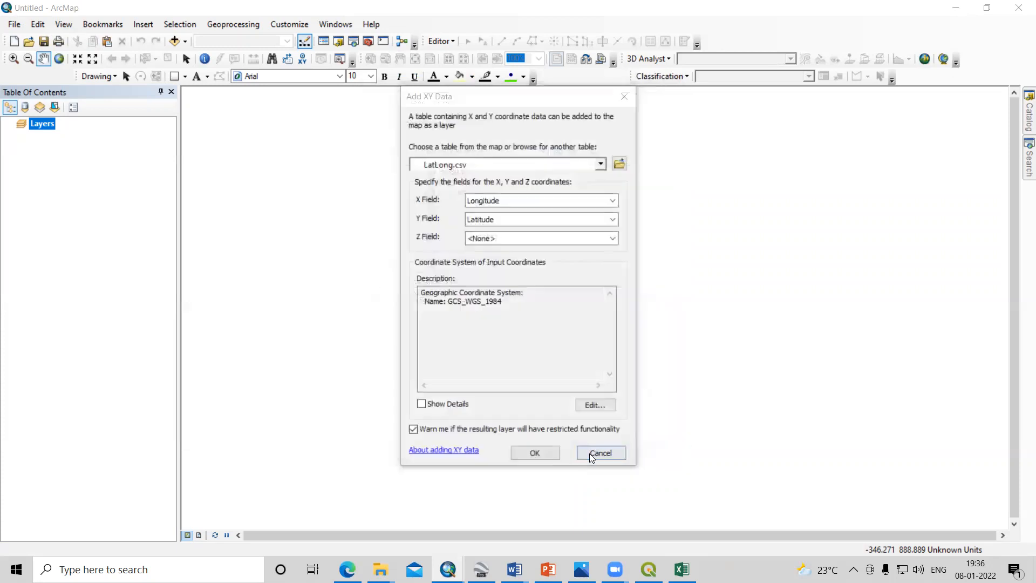
Review the assigned coordinate system and add the LatLong.csv coordinates to the map as a point layer, accepting the restricted functionality.
{"action": "left_click", "coordinate": [426, 292]}
{"action": "left_click_drag", "start_coordinate": [421, 292], "coordinate": [528, 293]}
{"action": "left_click", "coordinate": [534, 323]}
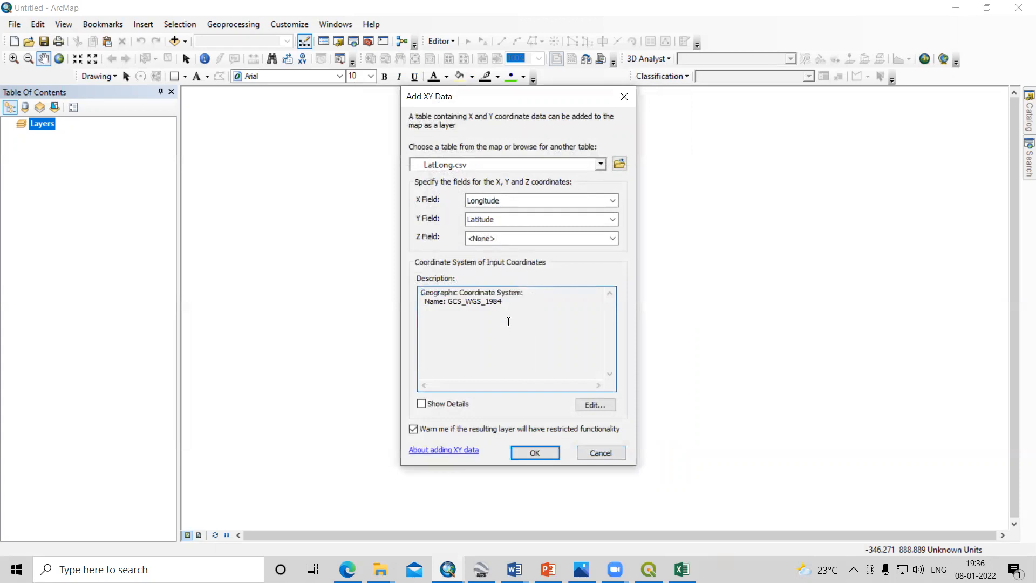
{"action": "left_click", "coordinate": [536, 453]}
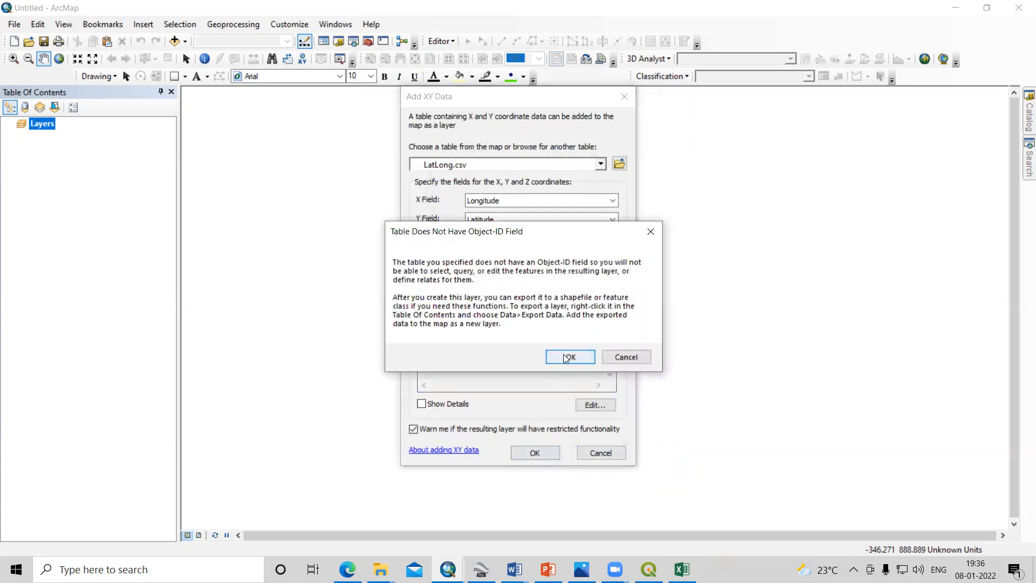
{"action": "left_click", "coordinate": [565, 357]}
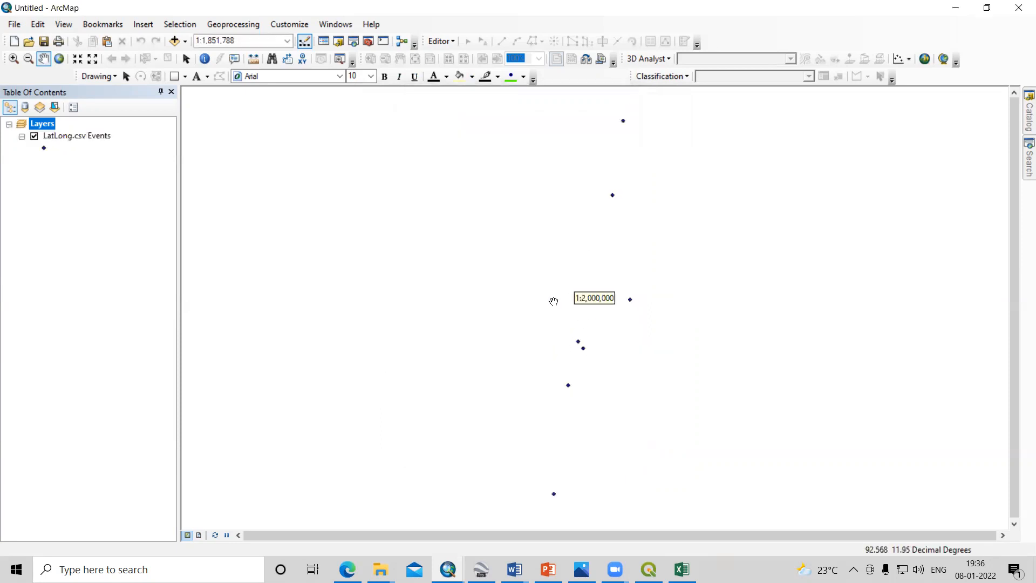
Add the Imagery basemap beneath the plotted points.
{"action": "scroll", "coordinate": [584, 311], "scroll_direction": "up", "scroll_amount": 1}
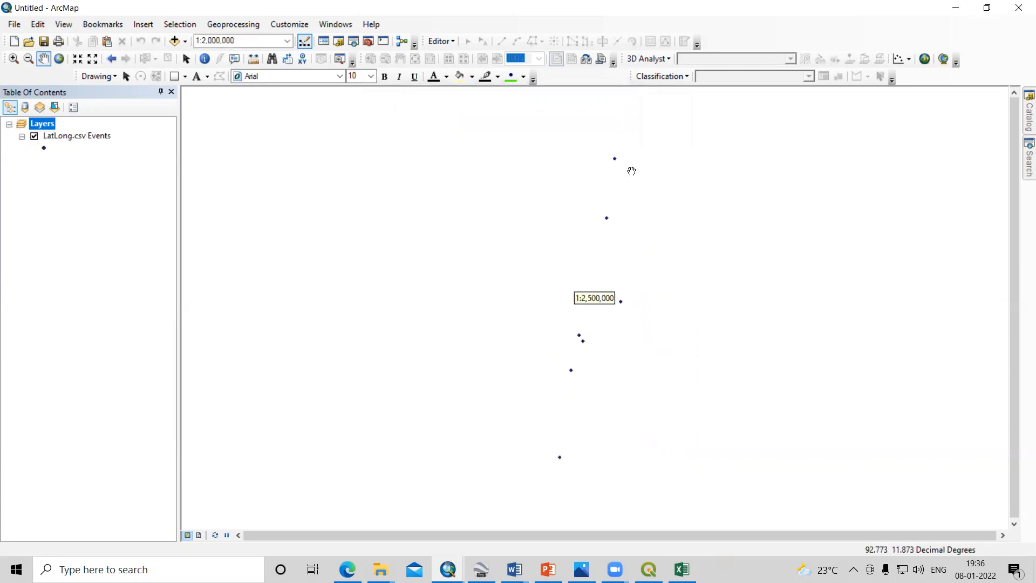
{"action": "left_click", "coordinate": [186, 41]}
{"action": "left_click", "coordinate": [207, 74]}
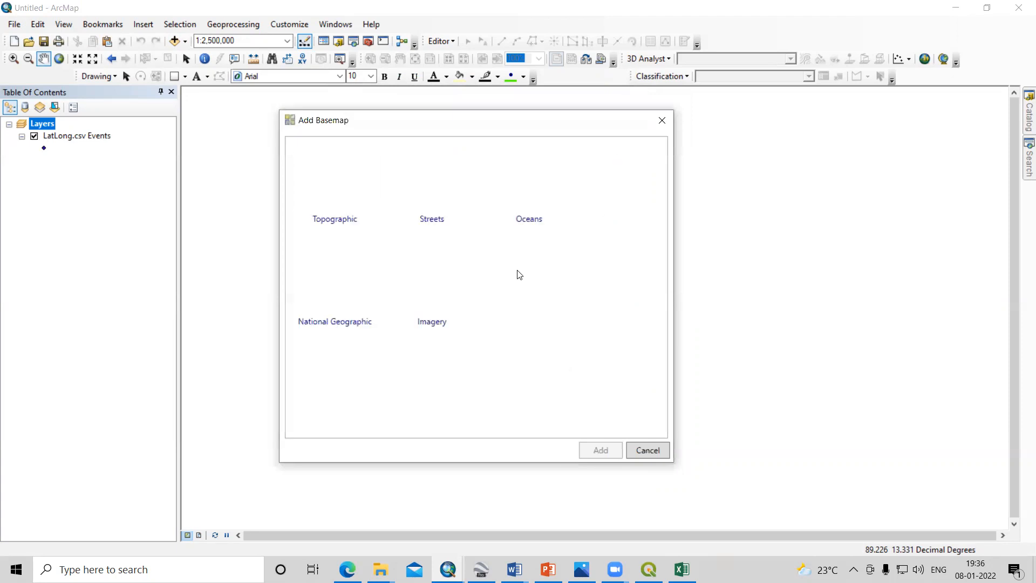
{"action": "left_click", "coordinate": [434, 290]}
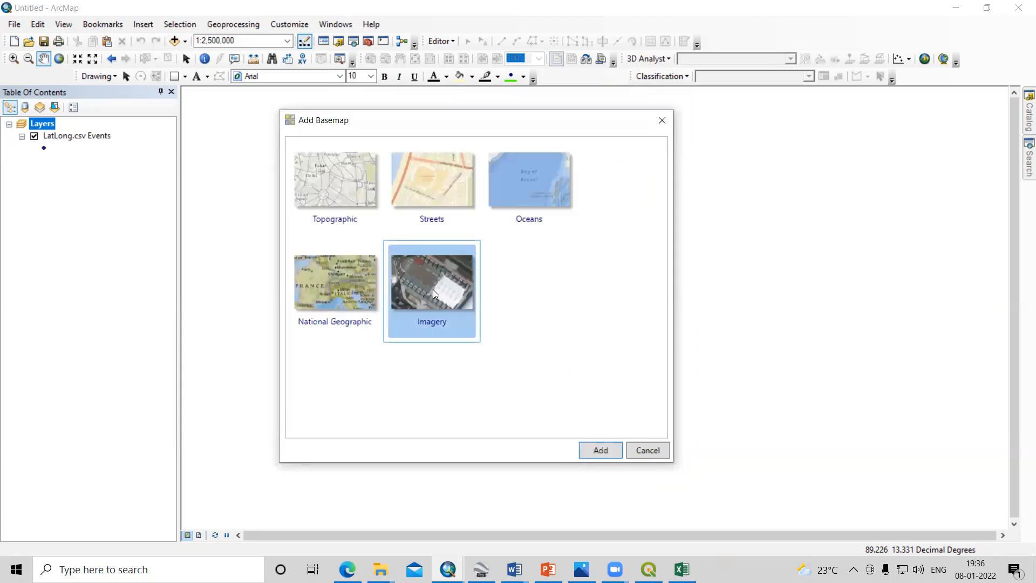
{"action": "left_click", "coordinate": [595, 450]}
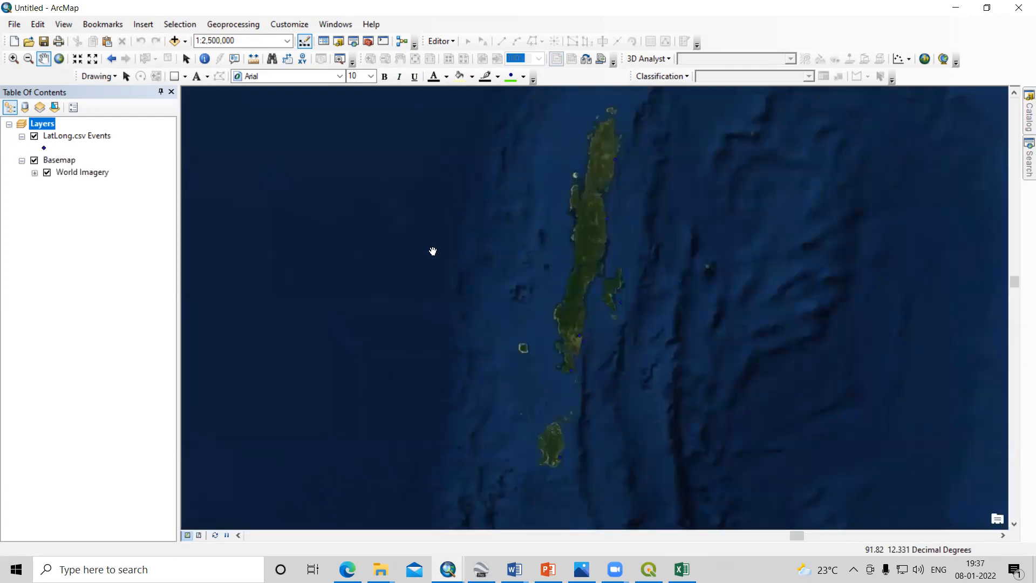
Change the LatLong.csv Events point symbol to the green Circle 2.
{"action": "left_click", "coordinate": [44, 150]}
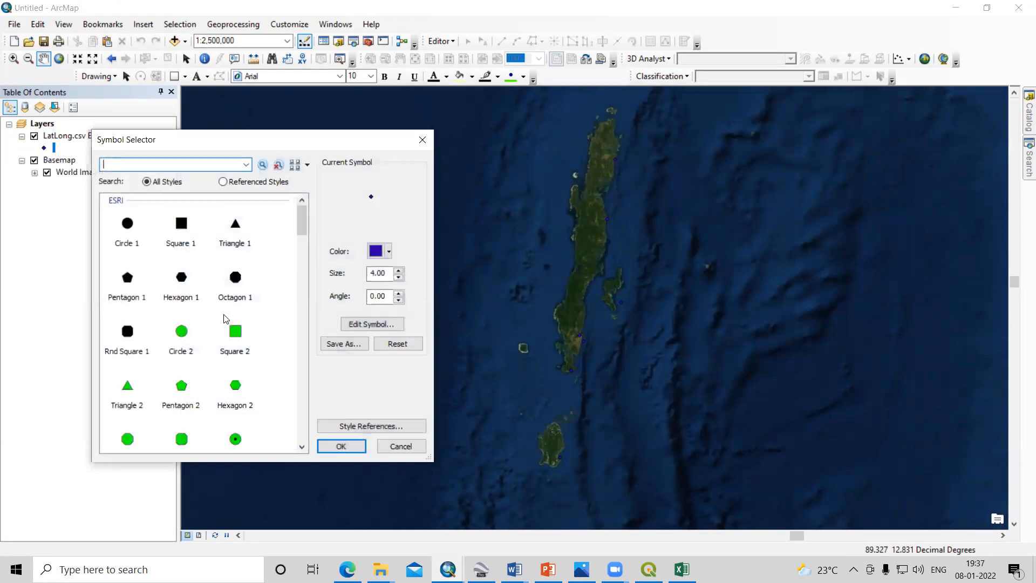
{"action": "left_click", "coordinate": [188, 330]}
{"action": "left_click", "coordinate": [341, 445]}
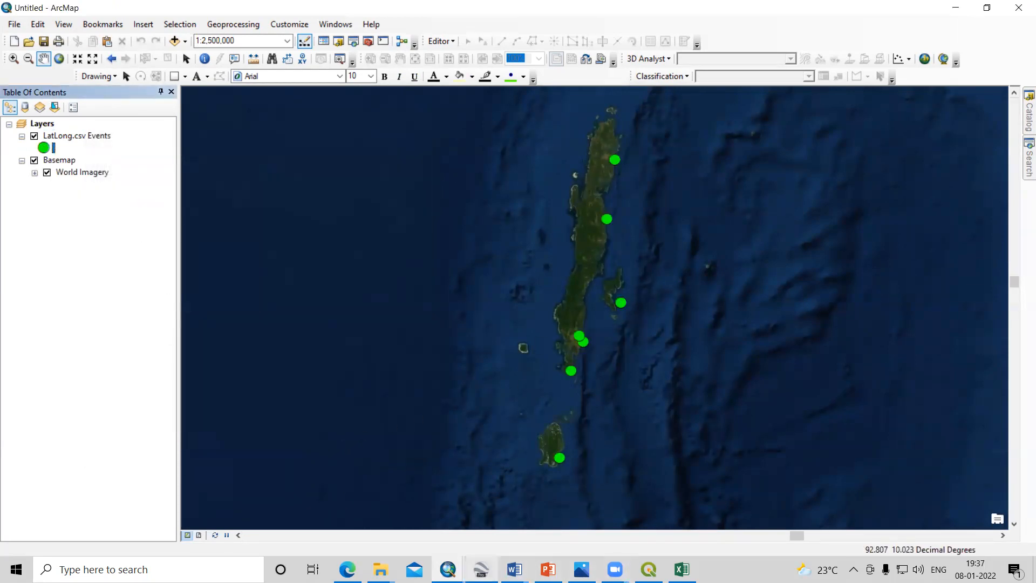
Switch to Google Earth Pro to compare its placemarks with the plotted points, and return to ArcMap.
{"action": "mouse_move", "coordinate": [480, 569]}
{"action": "left_click", "coordinate": [491, 531]}
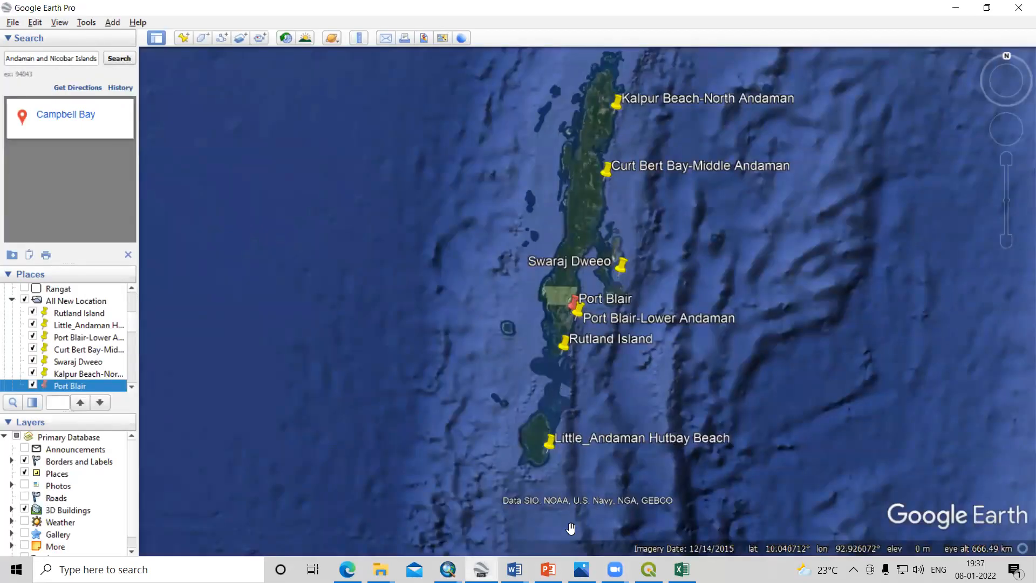
{"action": "mouse_move", "coordinate": [448, 569]}
{"action": "left_click", "coordinate": [659, 519]}
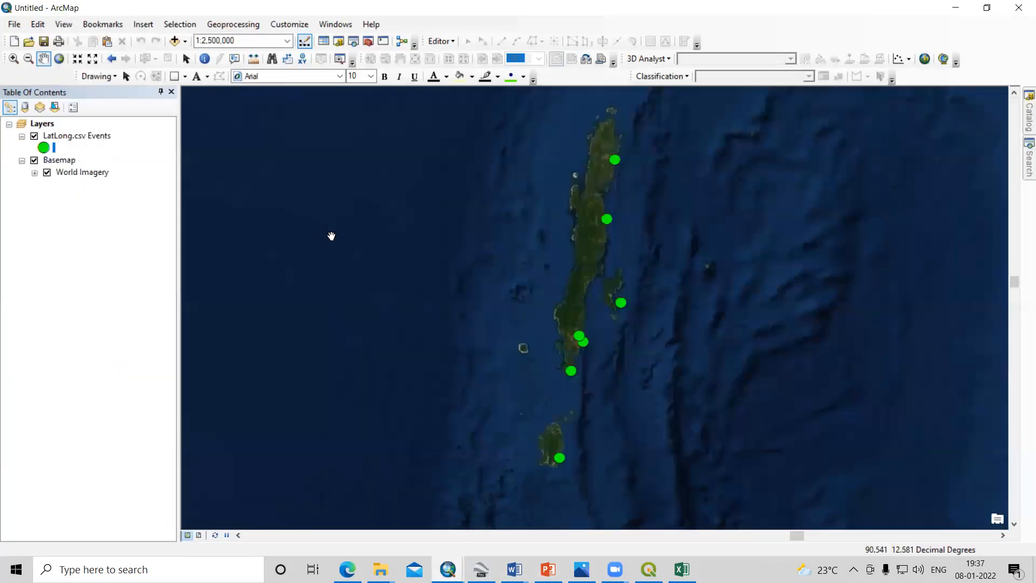
Examine the Longitude, Latitude and Shape columns in the LatLong.csv Events attribute table, and close the table.
{"action": "right_click", "coordinate": [68, 138]}
{"action": "left_click", "coordinate": [121, 178]}
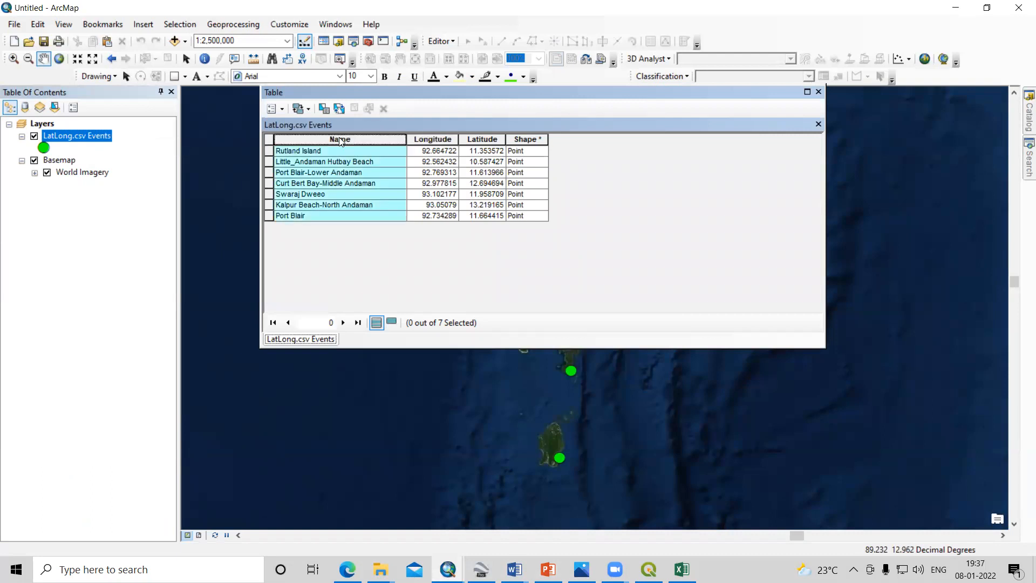
{"action": "left_click", "coordinate": [435, 139]}
{"action": "left_click", "coordinate": [478, 139]}
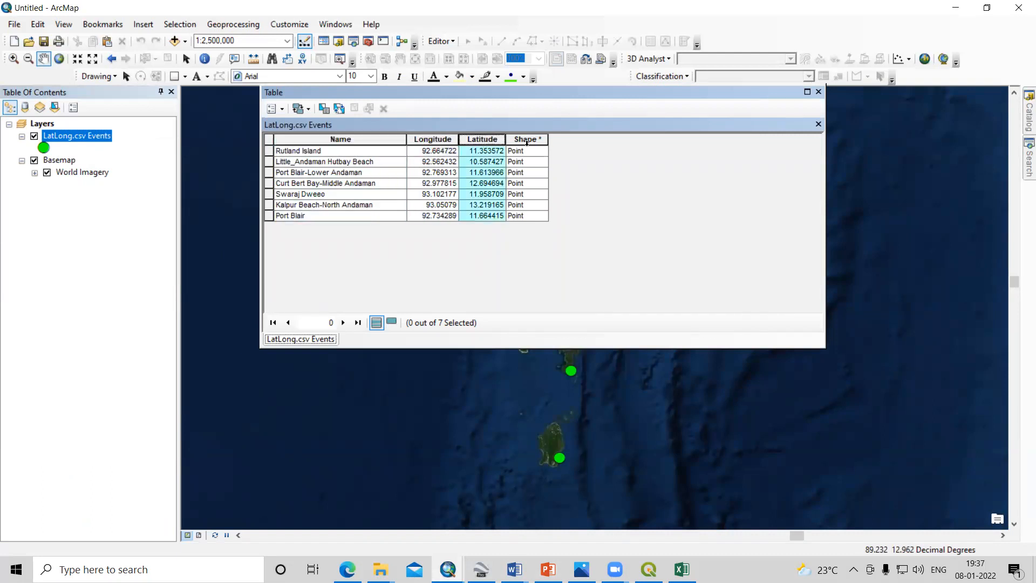
{"action": "left_click", "coordinate": [526, 140]}
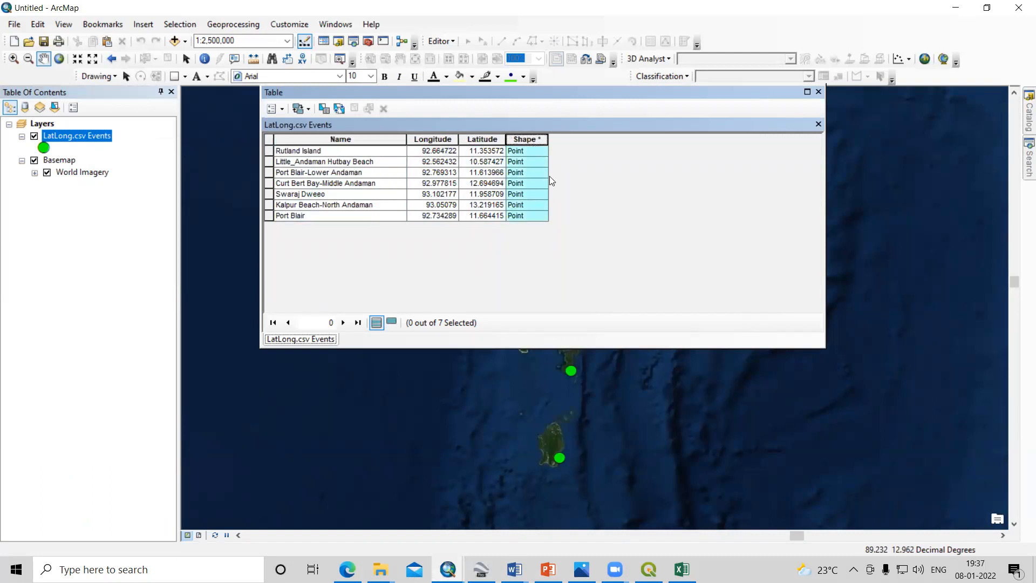
{"action": "left_click", "coordinate": [818, 92]}
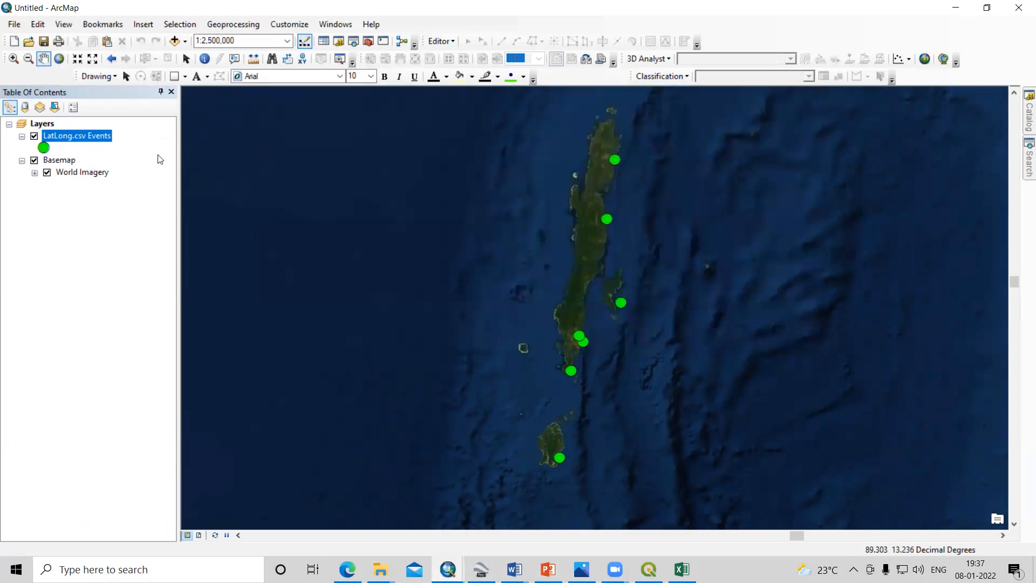
Start exporting all LatLong.csv Events features and choose the E:\Google latlong folder as the shapefile's output location.
{"action": "right_click", "coordinate": [91, 140]}
{"action": "mouse_move", "coordinate": [135, 365]}
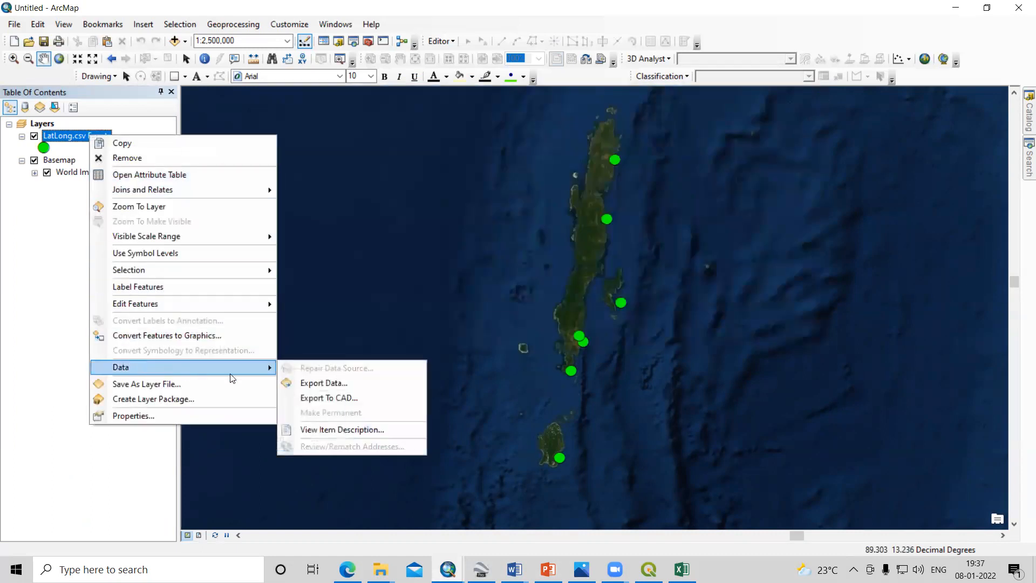
{"action": "left_click", "coordinate": [315, 384]}
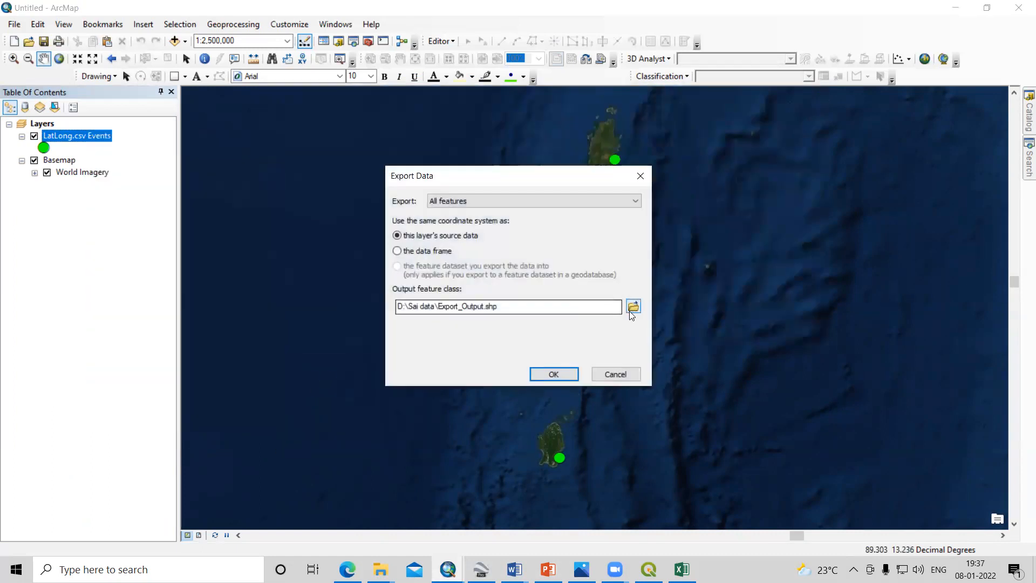
{"action": "left_click", "coordinate": [632, 306]}
{"action": "left_click", "coordinate": [486, 198]}
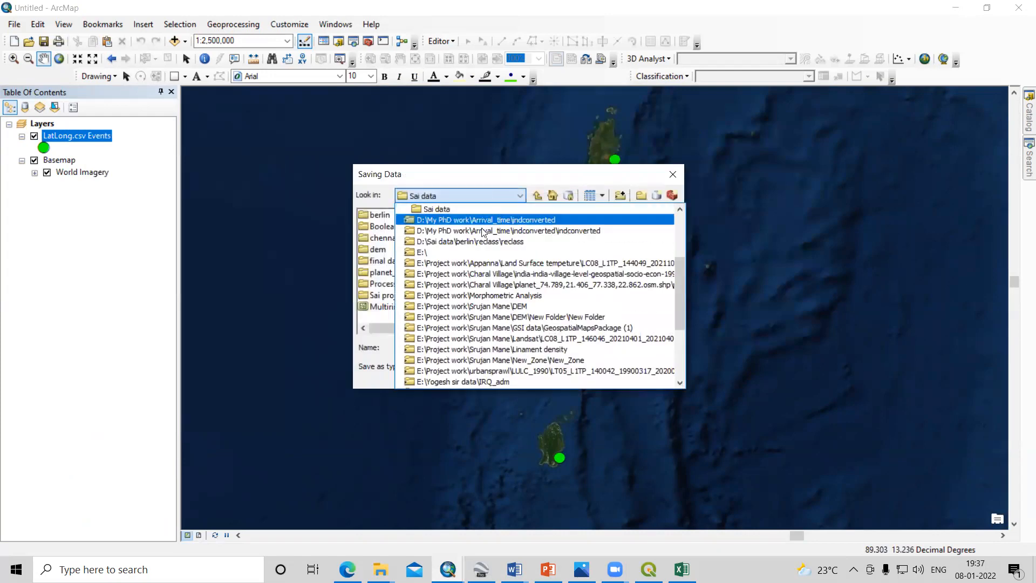
{"action": "scroll", "coordinate": [481, 232], "scroll_direction": "up", "scroll_amount": 2}
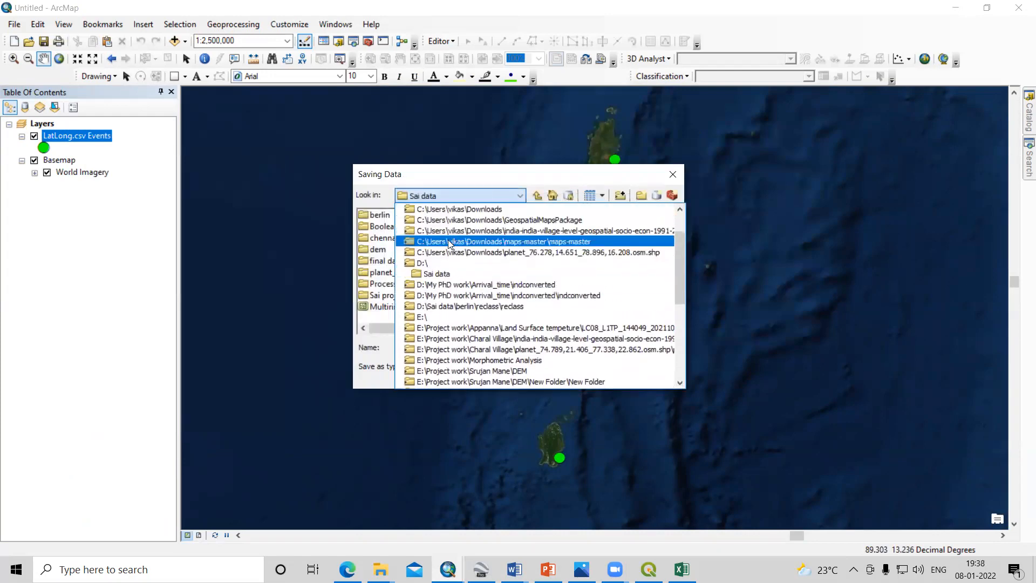
{"action": "left_click", "coordinate": [444, 317]}
{"action": "left_click", "coordinate": [403, 249]}
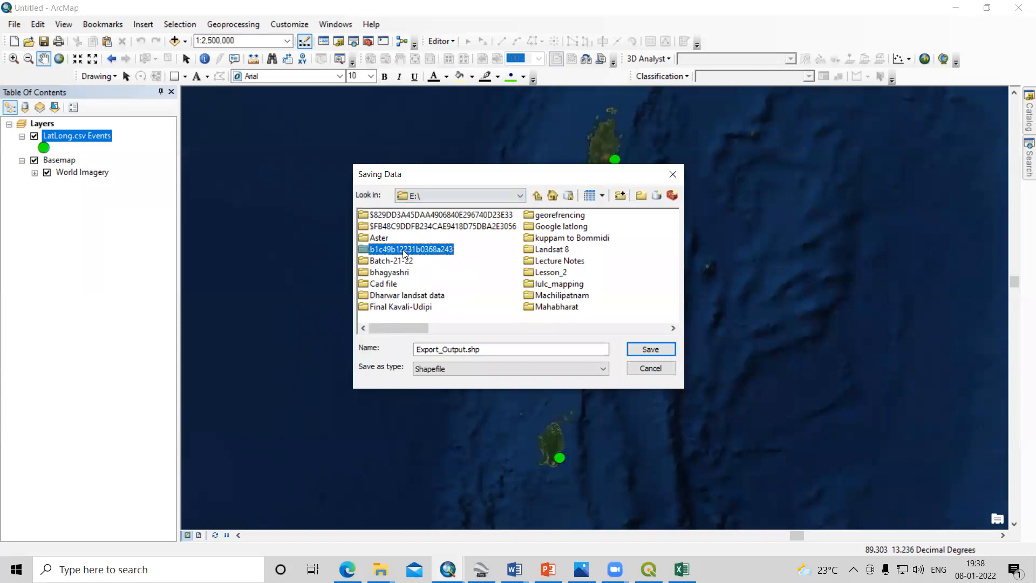
{"action": "scroll", "coordinate": [405, 249], "scroll_direction": "down", "scroll_amount": 1}
{"action": "double_click", "coordinate": [410, 226]}
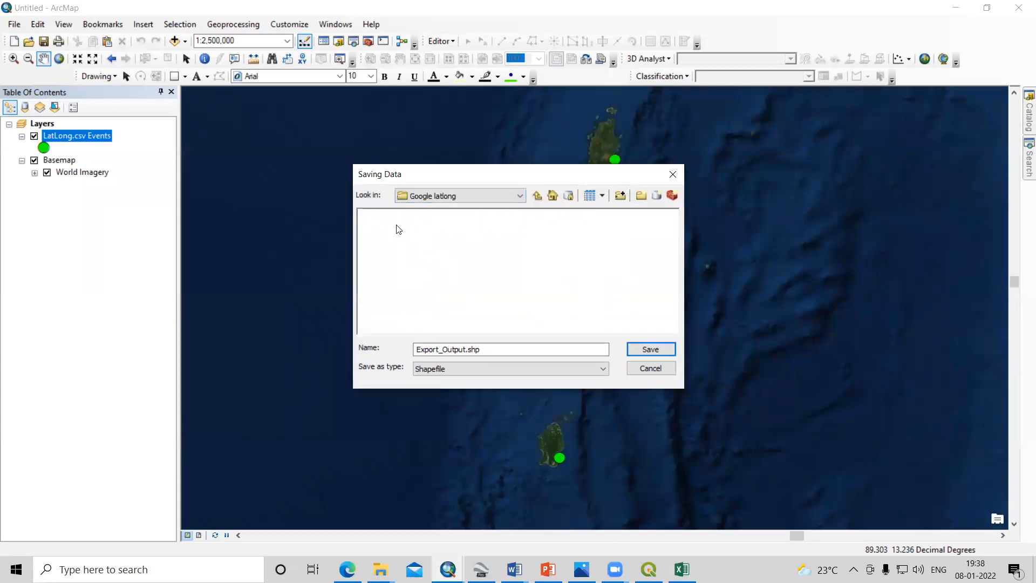
Name the output shapefile Latlong, run the export using the layer's source coordinate system, and add the result to the map.
{"action": "left_click_drag", "start_coordinate": [488, 350], "coordinate": [325, 343]}
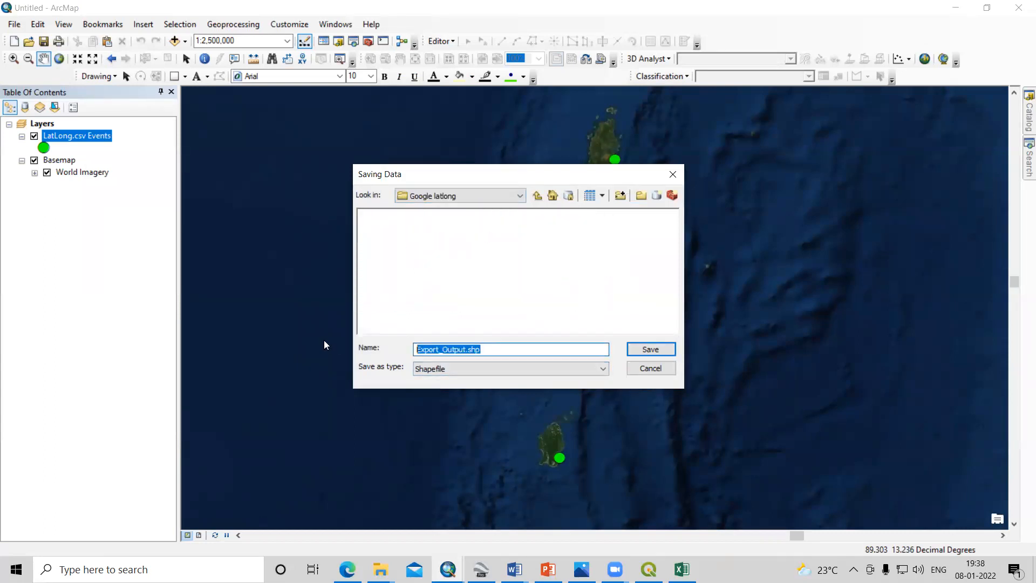
{"action": "key", "text": "BackSpace"}
{"action": "type", "text": "Lan"}
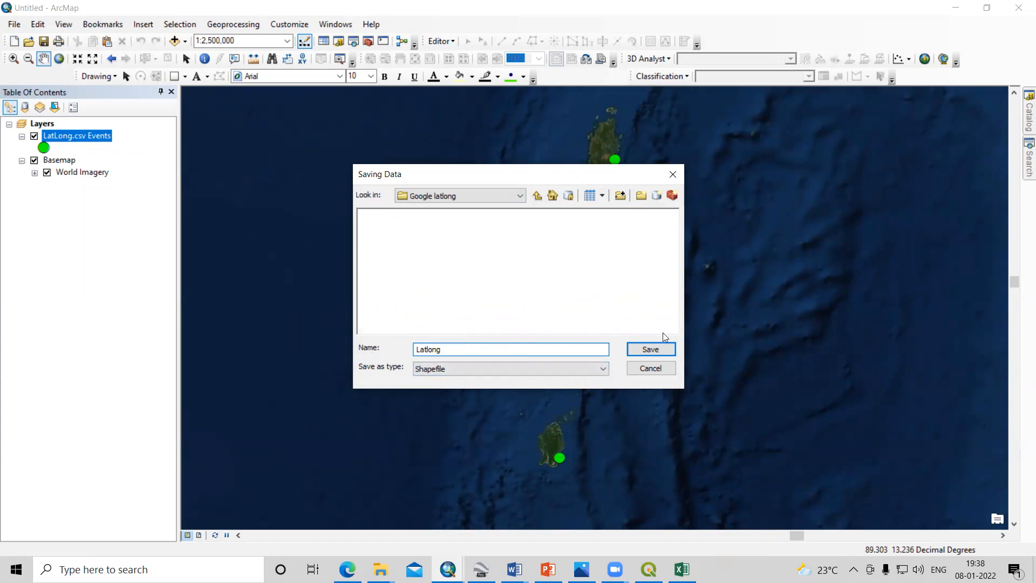
{"action": "left_click", "coordinate": [651, 349]}
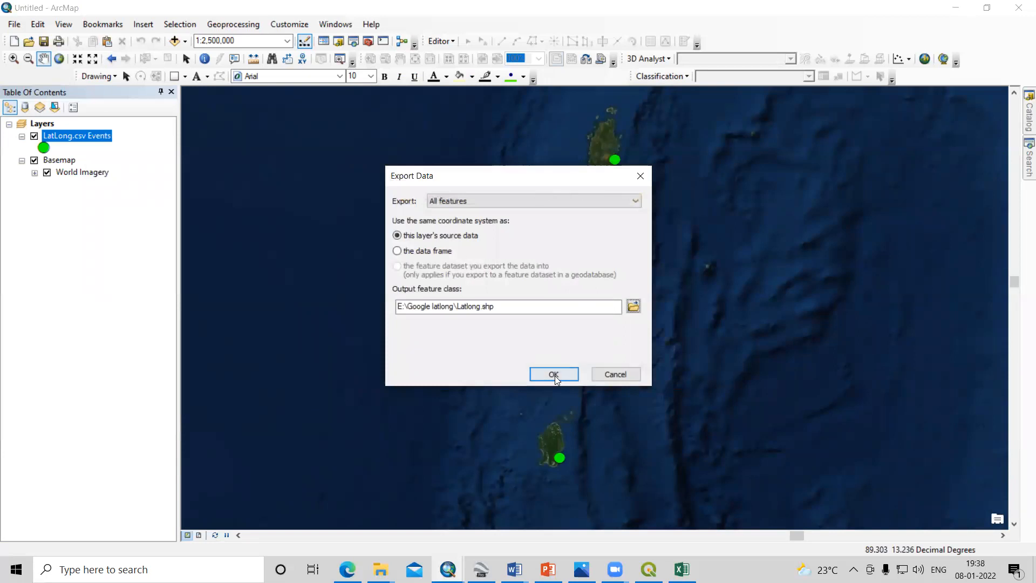
{"action": "left_click", "coordinate": [552, 373]}
{"action": "left_click", "coordinate": [564, 331]}
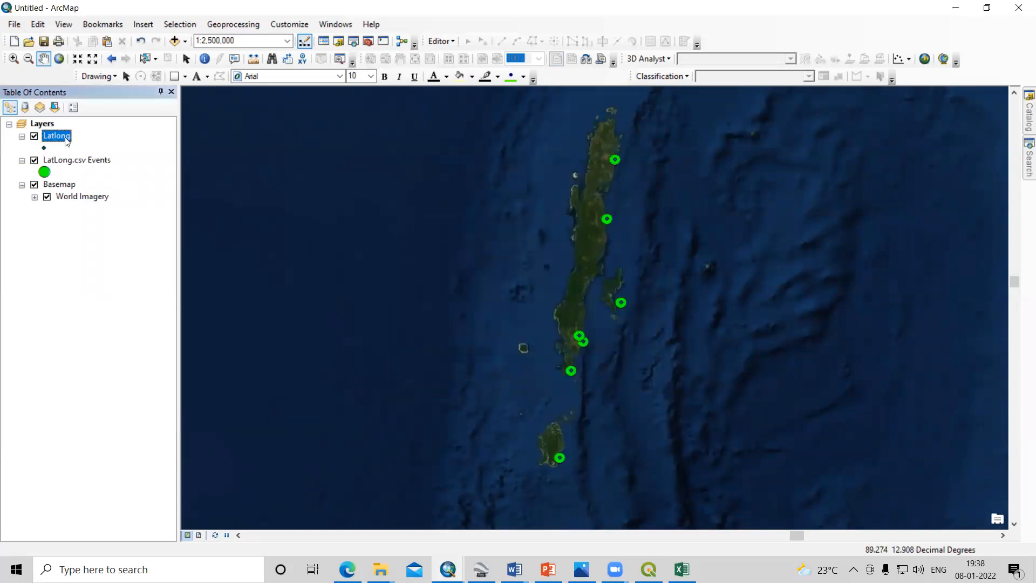
{"action": "mouse_move", "coordinate": [593, 346]}
{"action": "left_mouse_down"}
{"action": "mouse_move", "coordinate": [559, 328]}
{"action": "mouse_move", "coordinate": [582, 381]}
{"action": "mouse_move", "coordinate": [594, 358]}
{"action": "left_mouse_up"}
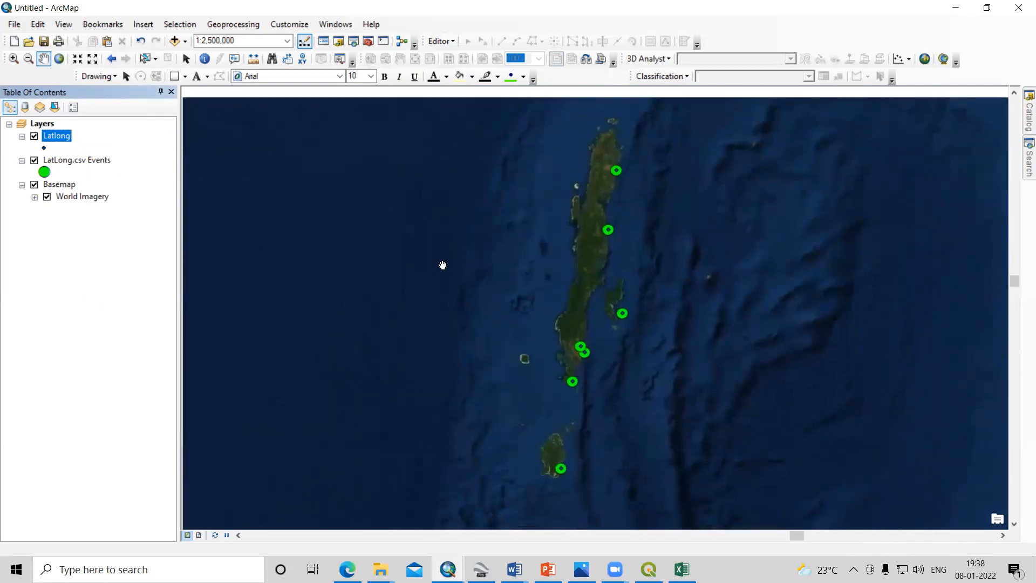